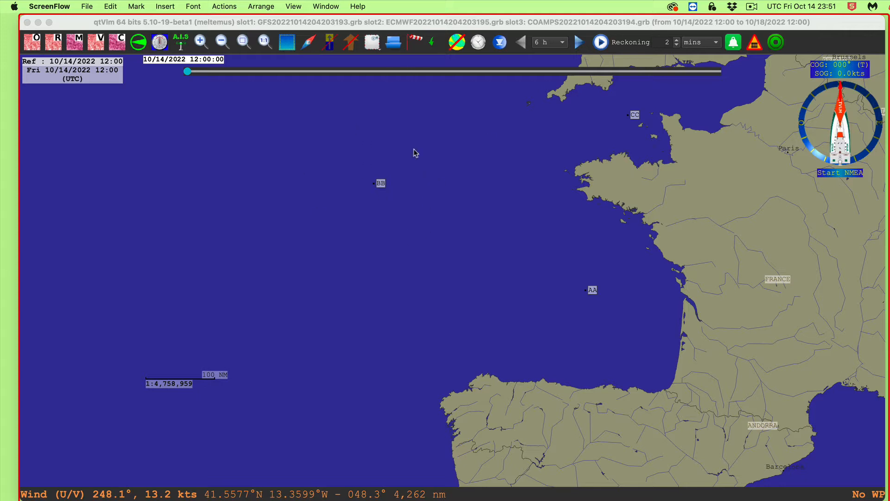
Step: Turn on the grib wind display, cycle the active forecast to slot 3, and dismiss the grib file information after reviewing slot 1
left_click(460, 42)
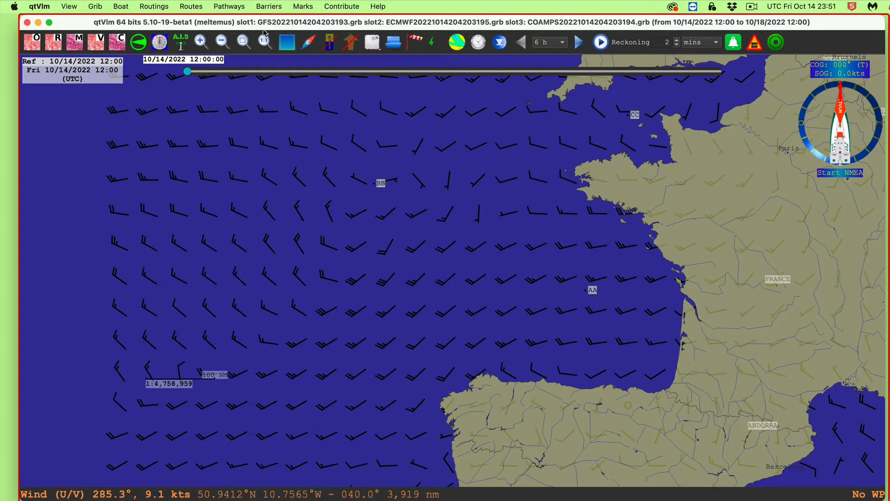
left_click(433, 44)
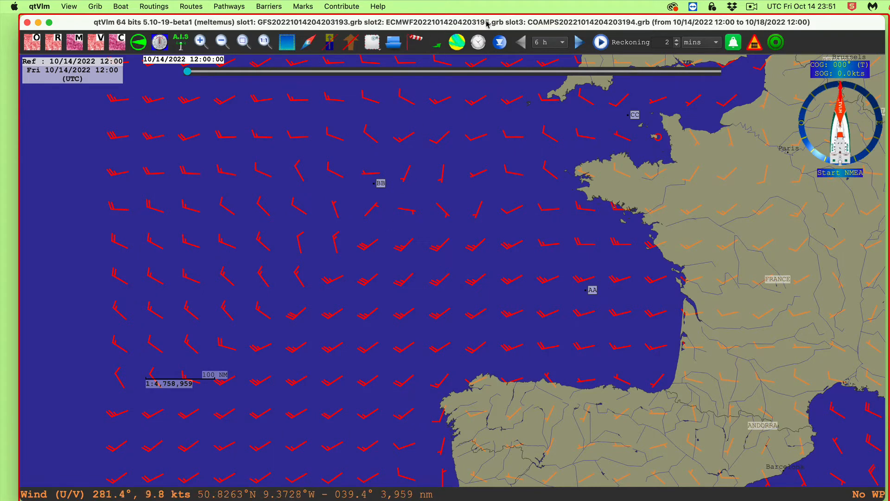
left_click(433, 44)
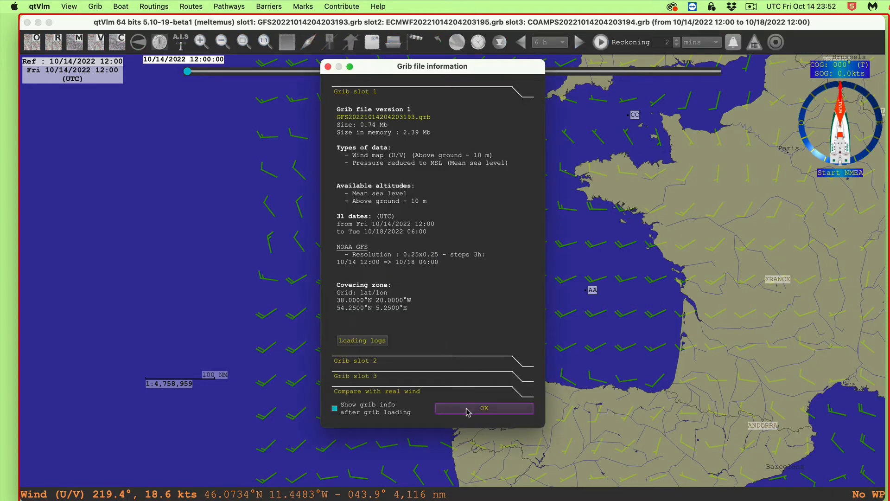
left_click(492, 411)
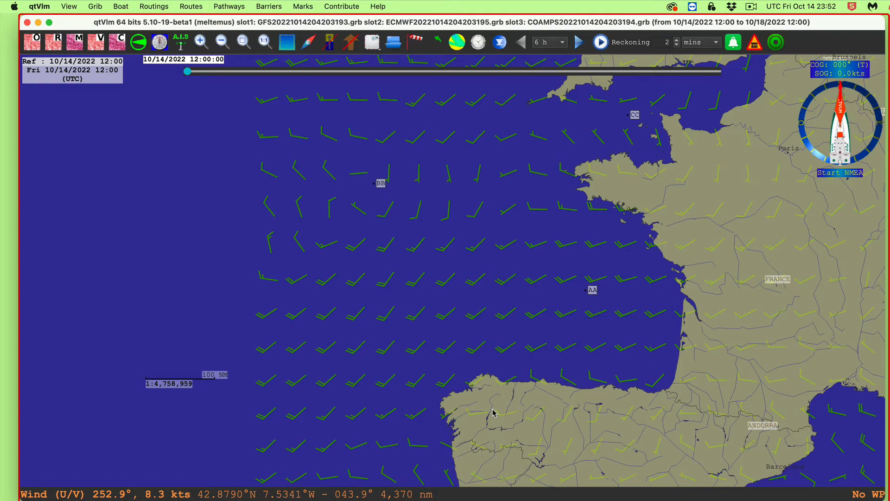
Step: Switch to Chrome and read the article "Compare Wind Forecasts in qtVlm" on downloading and loading the three forecasts, returning to qtVlm at the end
left_click_drag(889, 60, 373, 32)
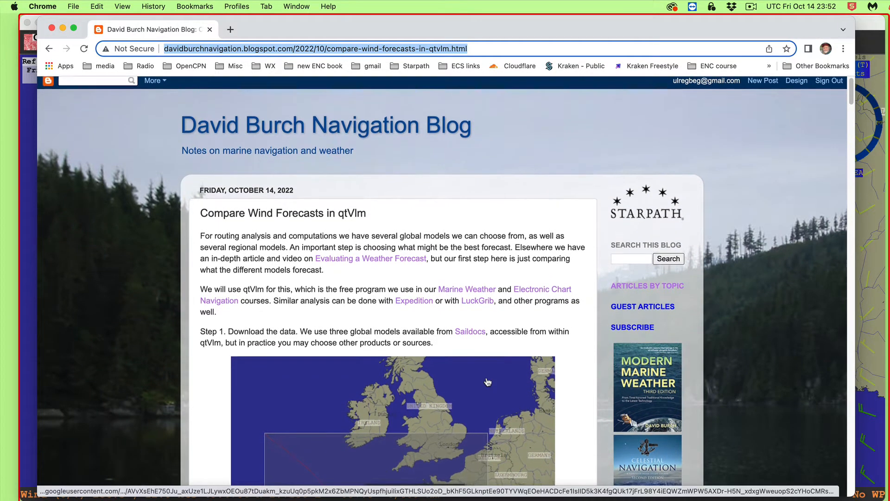
scroll(488, 382, "down", 5)
scroll(487, 381, "down", 7)
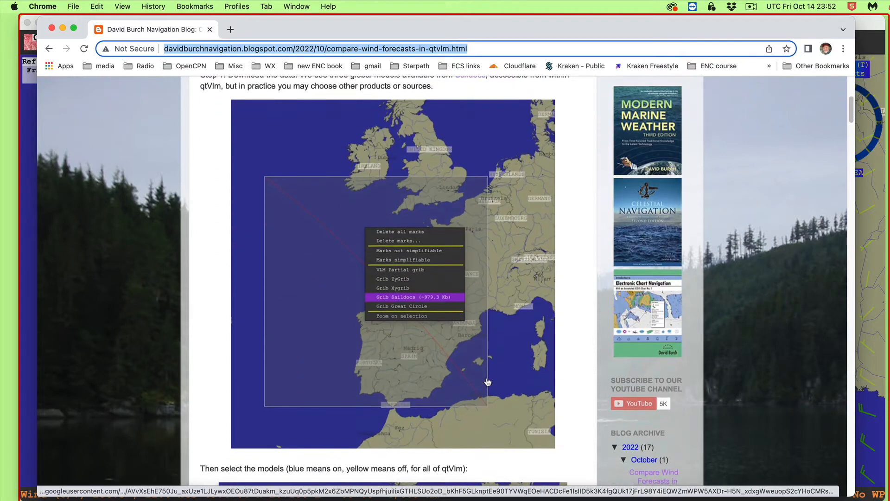
scroll(487, 382, "down", 3)
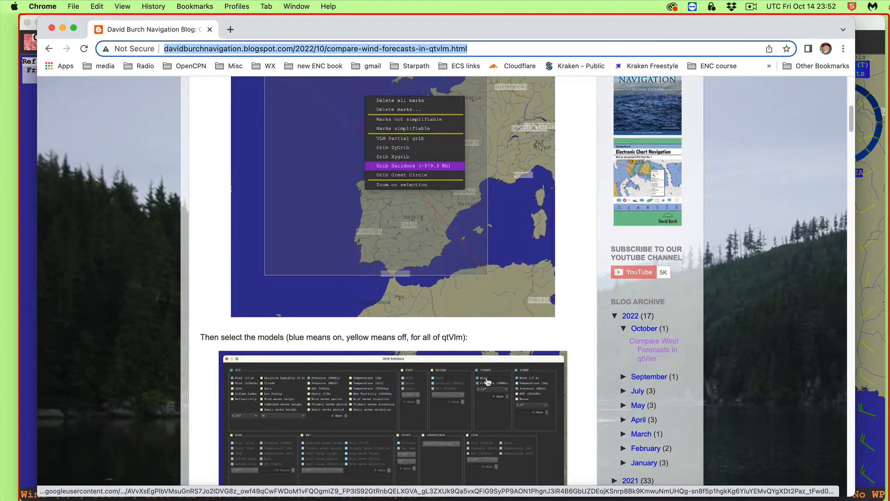
scroll(488, 382, "down", 1)
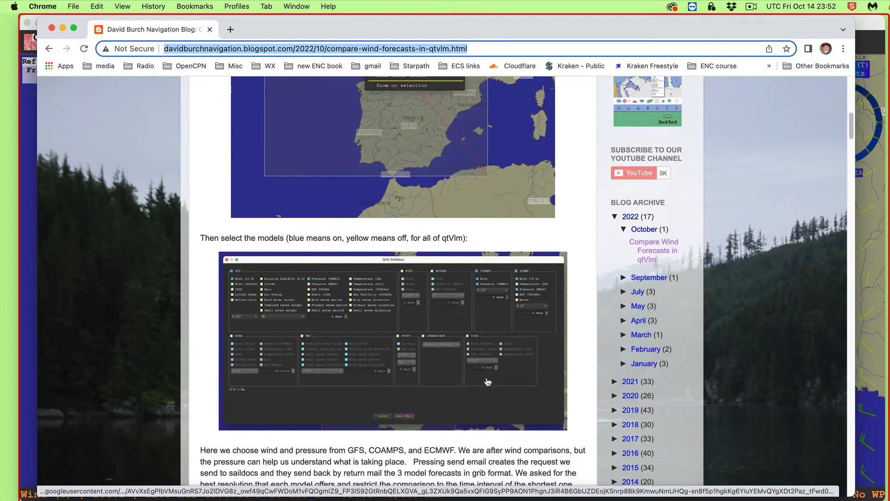
scroll(488, 381, "down", 6)
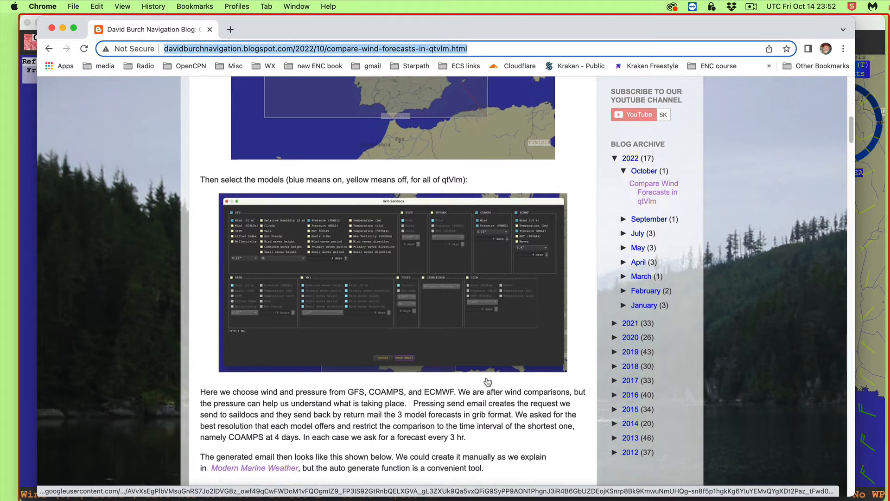
scroll(487, 381, "down", 7)
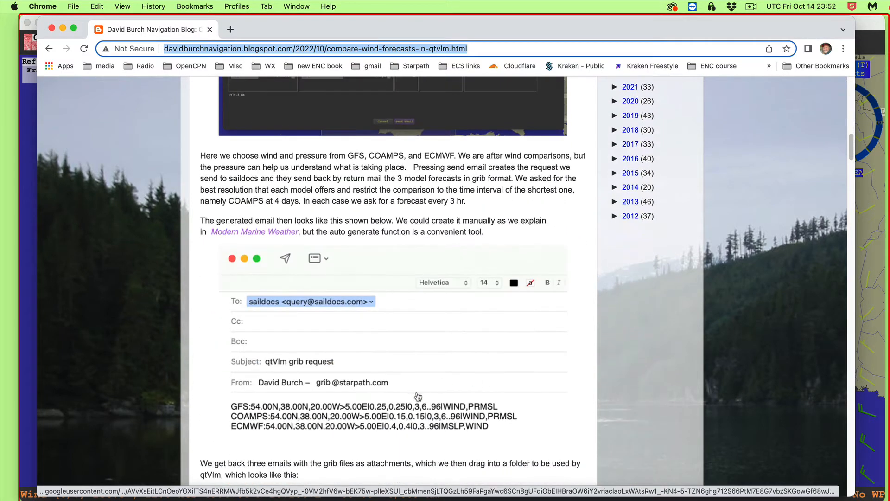
scroll(416, 404, "down", 7)
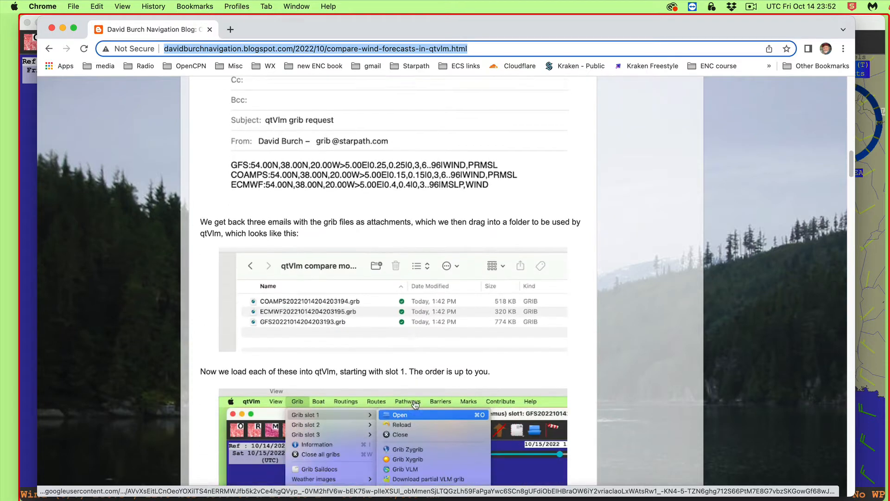
scroll(425, 331, "down", 10)
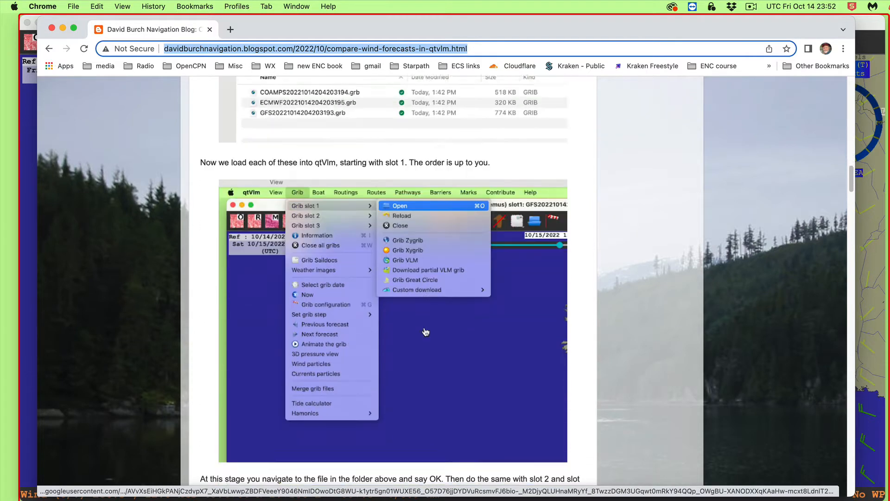
scroll(379, 262, "down", 4)
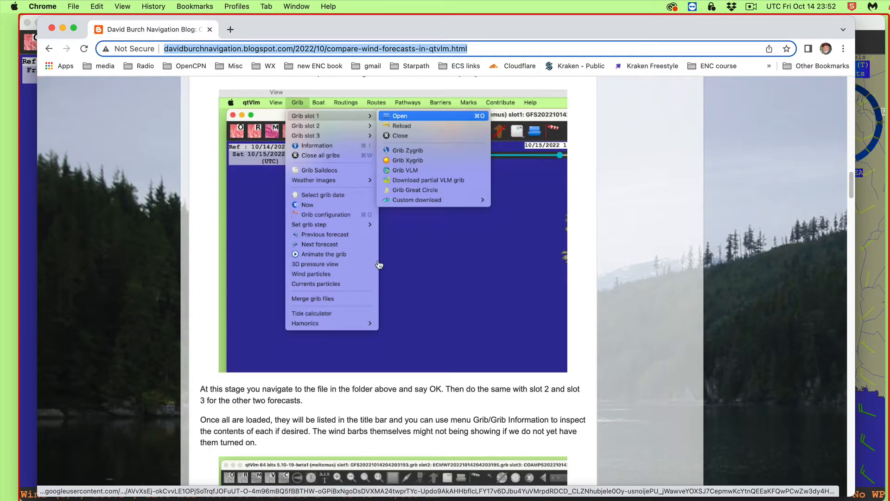
scroll(380, 265, "down", 3)
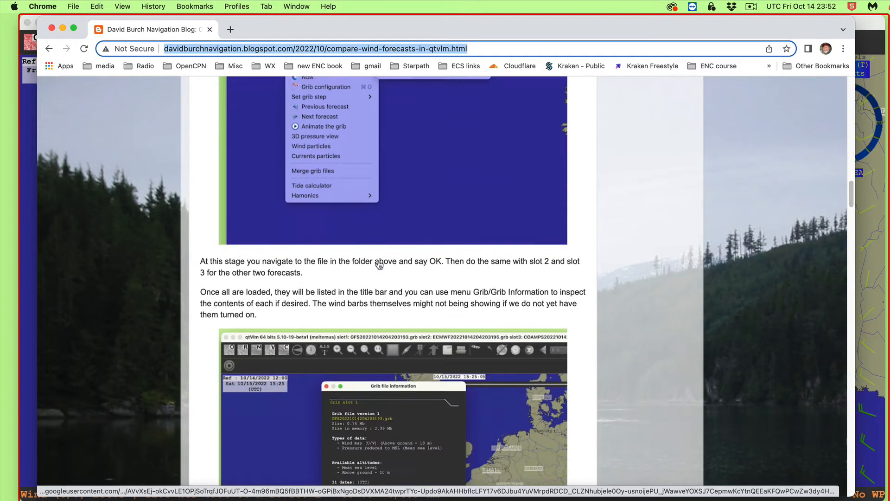
left_click_drag(259, 27, 889, 81)
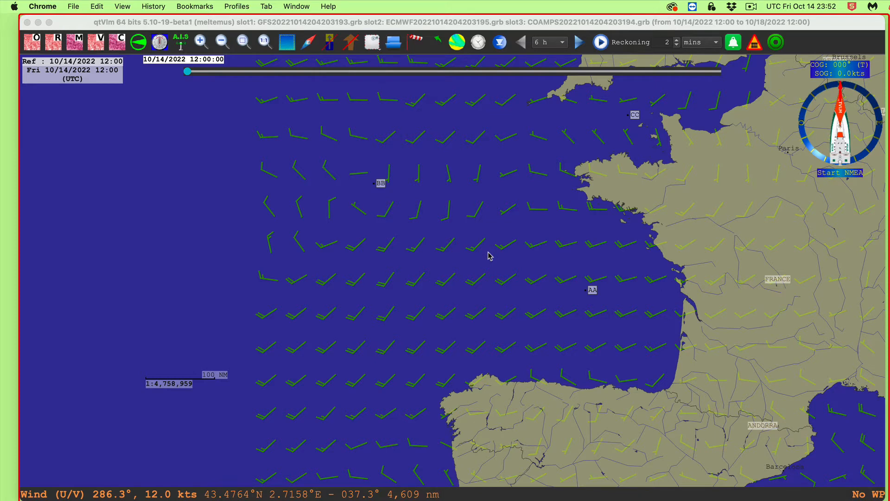
Step: Open the grib configuration, reposition it over the chart, and activate all slots to overlay the three forecasts
left_click(419, 42)
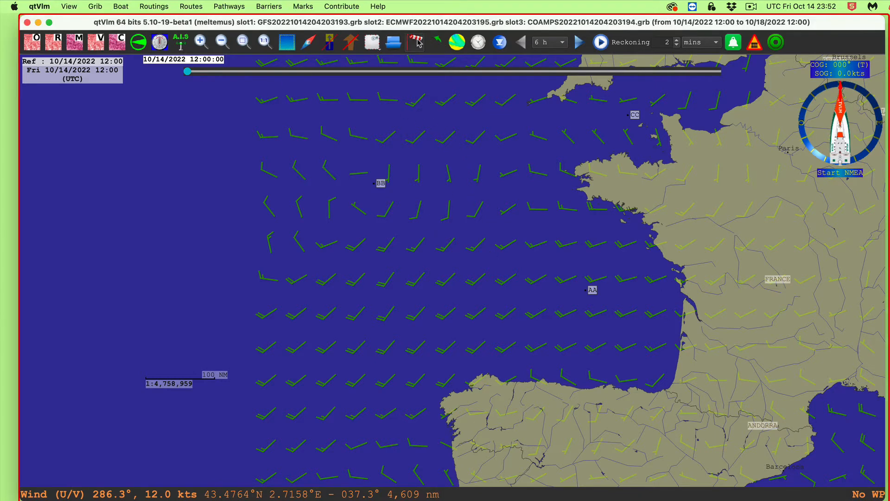
left_click(419, 43)
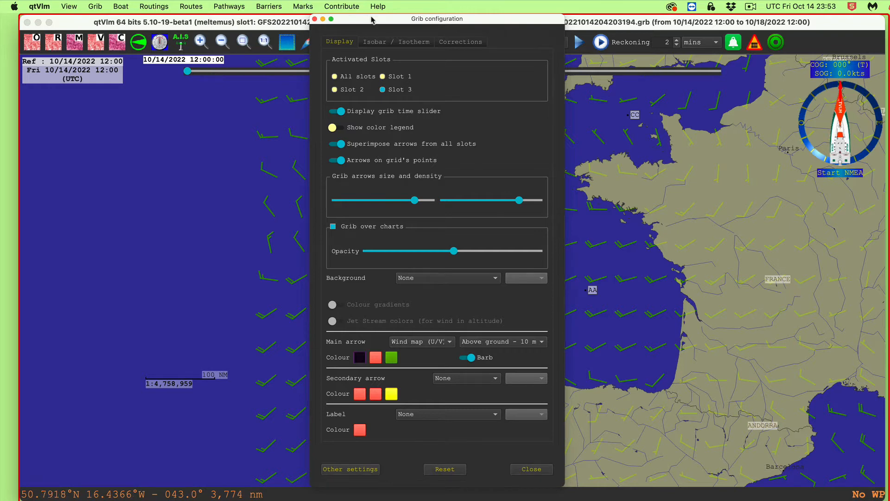
left_click_drag(371, 19, 354, 182)
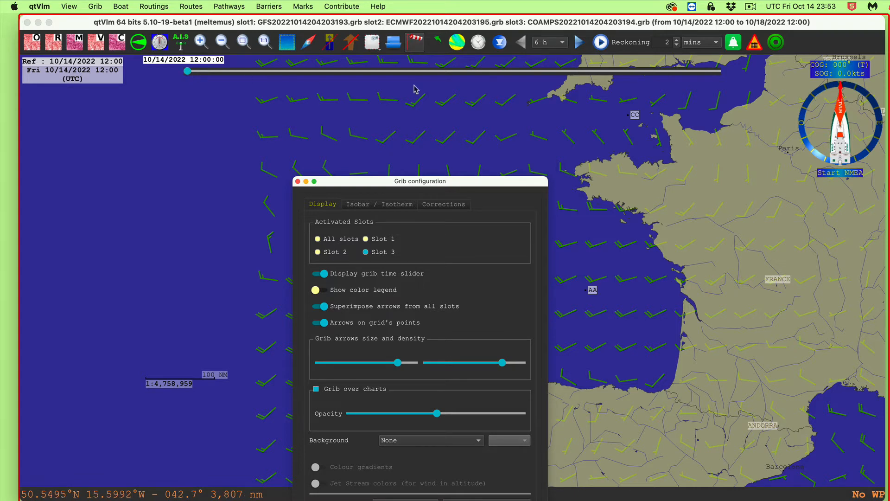
left_click_drag(495, 186, 498, 98)
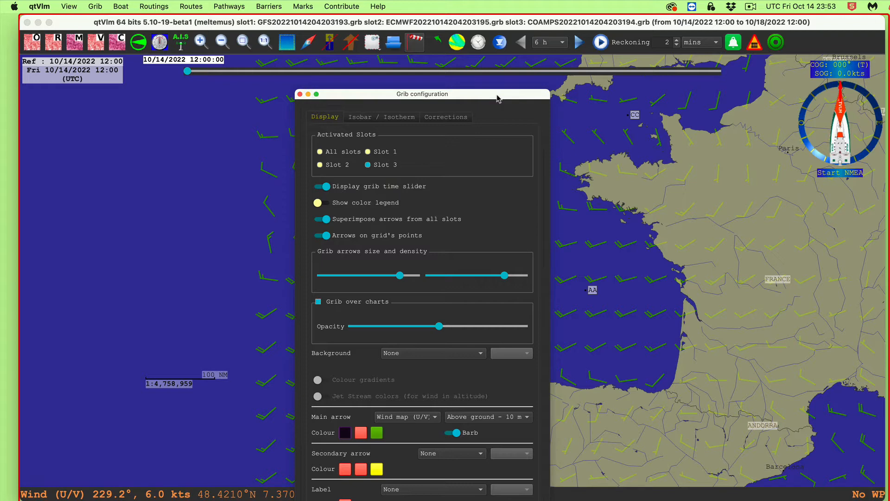
left_click_drag(497, 98, 502, 83)
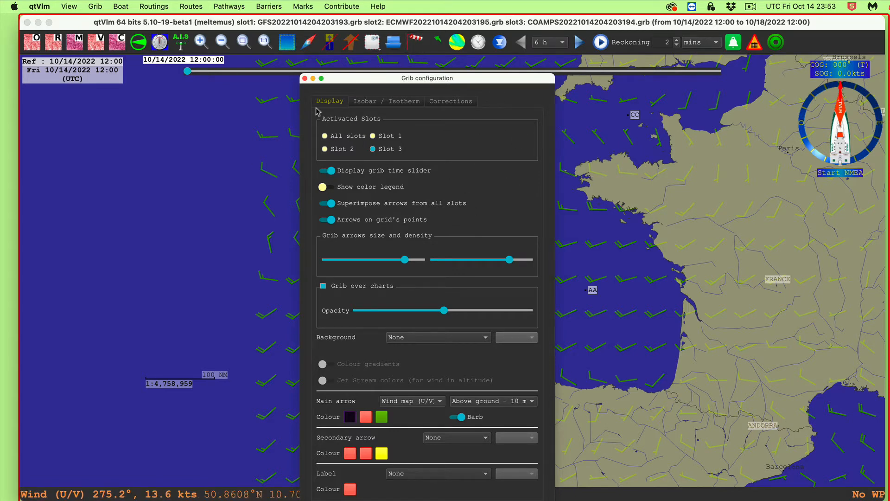
left_click(325, 137)
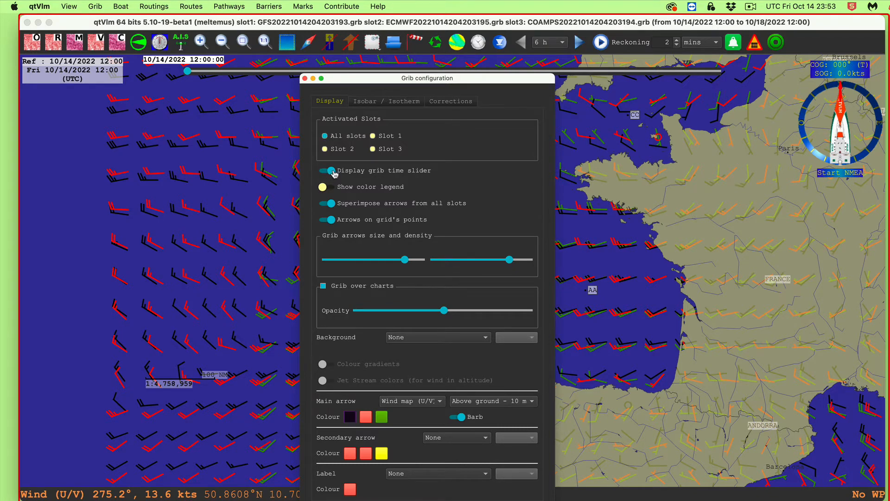
Step: Switch the grib display off and on again, and cycle through the individual and combined slots, ending on Slot 1
left_click(456, 42)
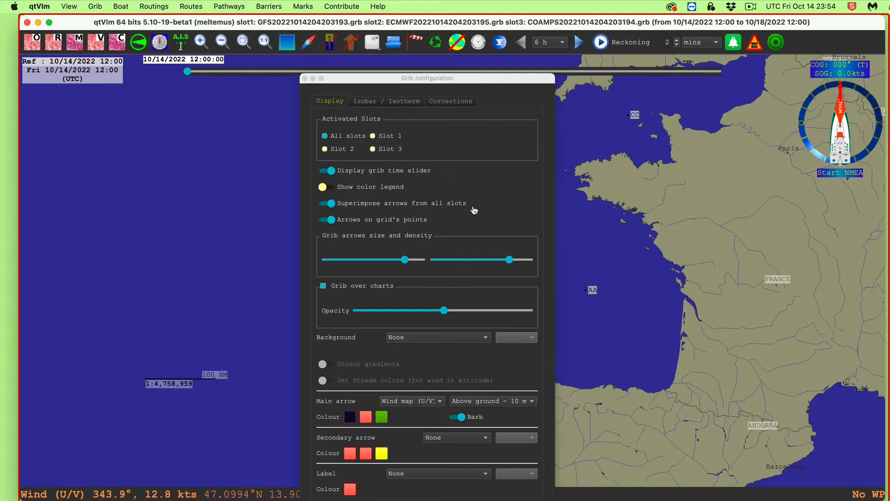
left_click(453, 42)
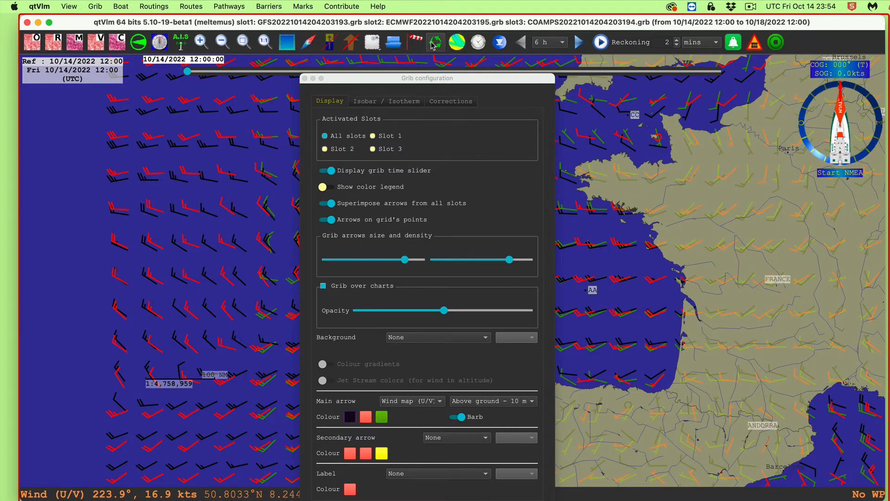
left_click(433, 43)
left_click(433, 43)
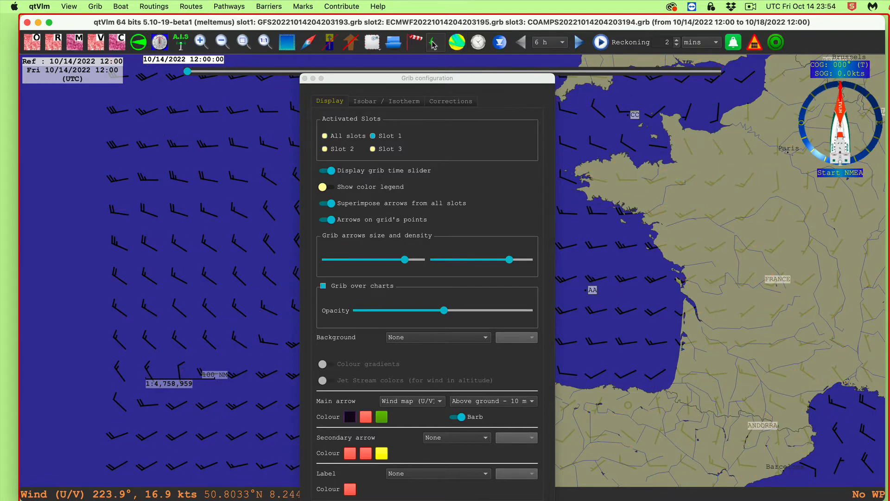
left_click(436, 45)
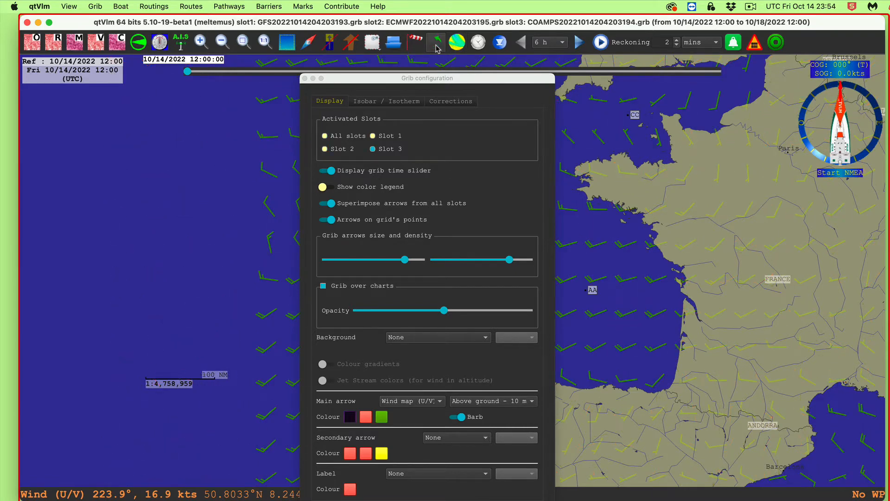
left_click(435, 44)
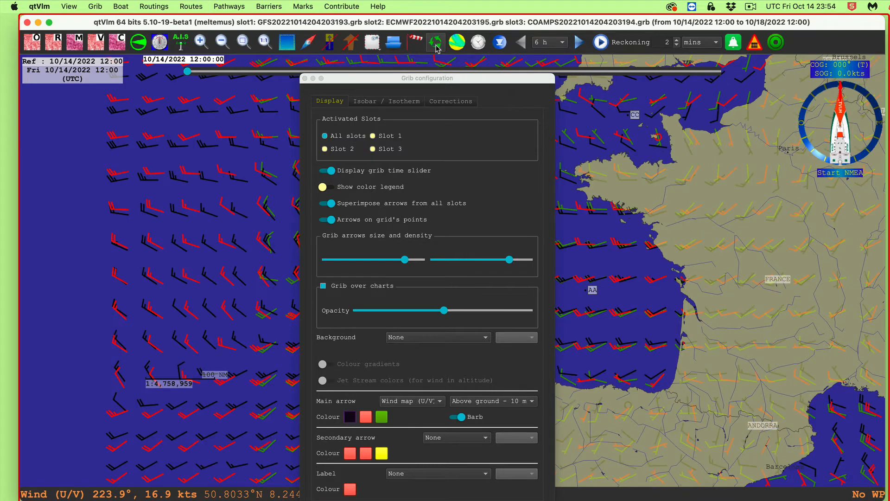
left_click(437, 44)
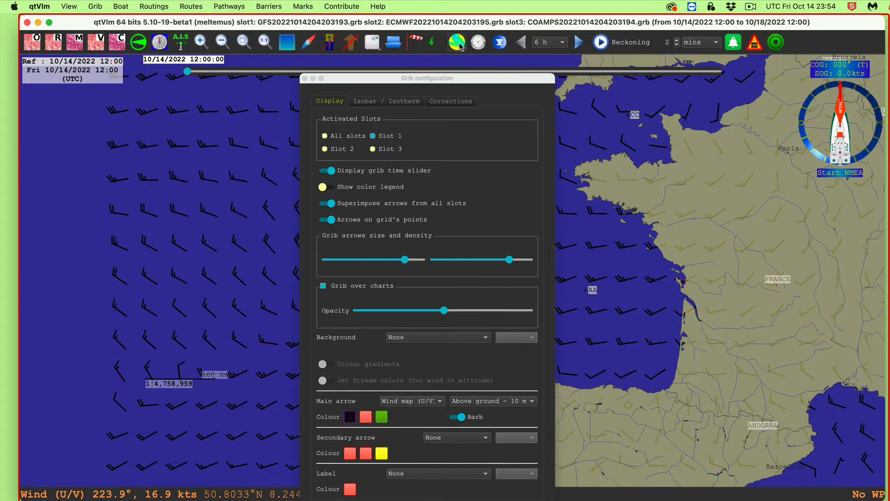
Step: Hide the grib wind display and disable the Grib over charts option
left_click(459, 45)
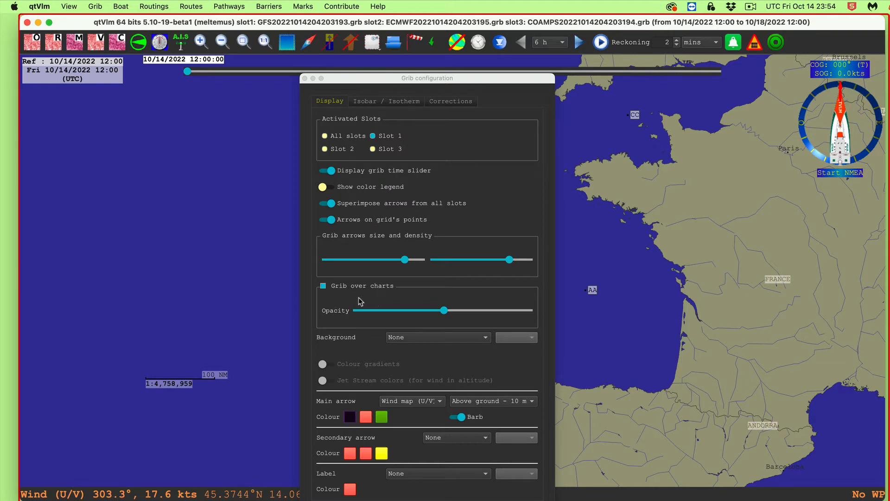
left_click(323, 286)
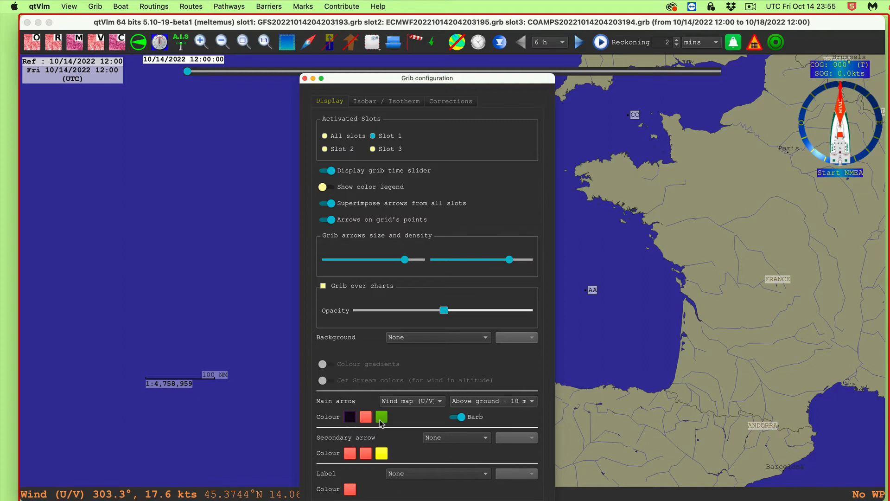
Step: Browse the colour pickers and palettes for the first main arrow colour and set it to Licorice from the Crayons palette
left_click_drag(488, 78, 589, 63)
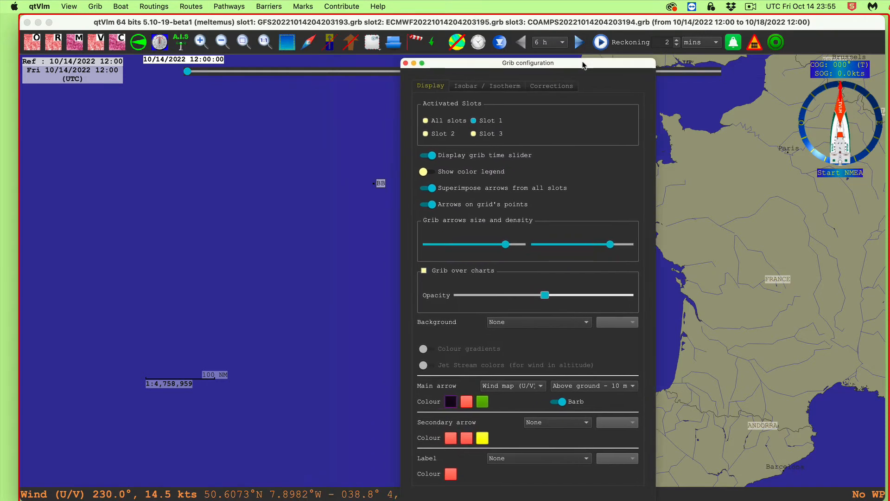
left_click(451, 402)
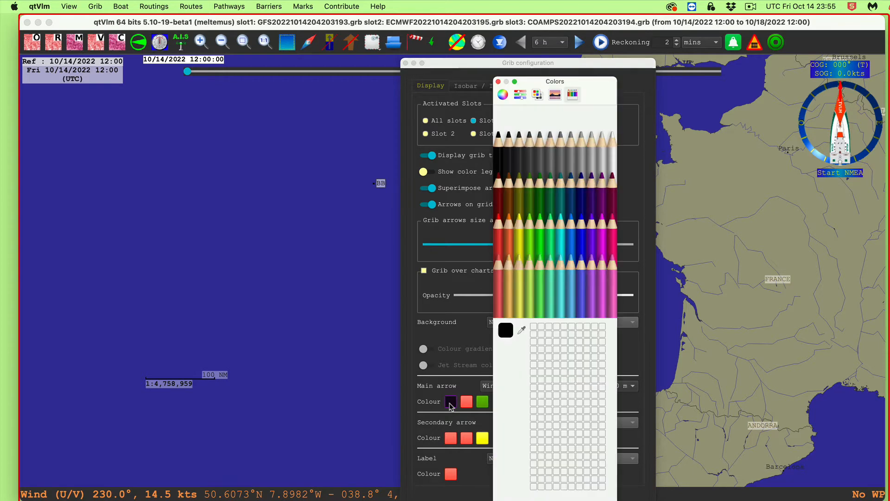
left_click_drag(593, 83, 281, 71)
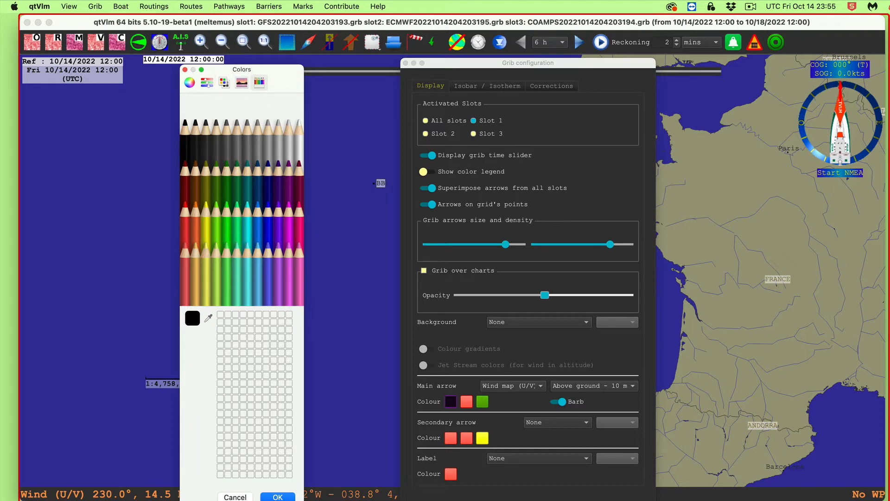
left_click(190, 82)
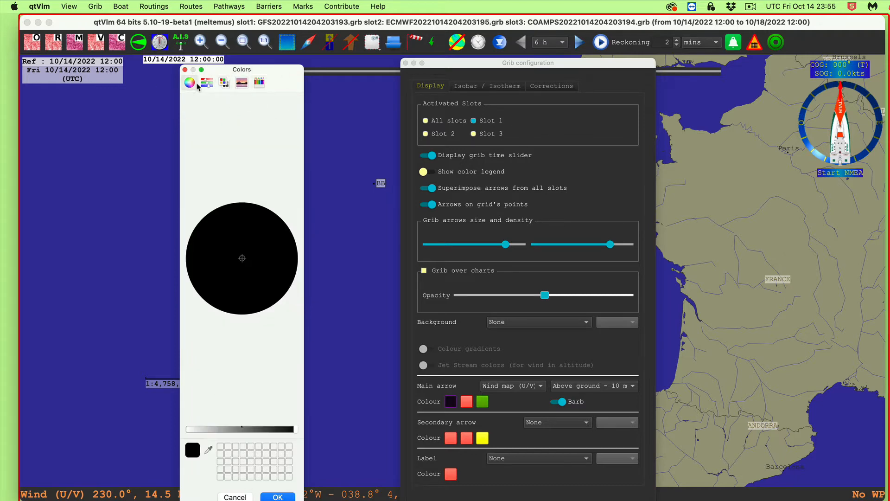
left_click(207, 82)
left_click(223, 82)
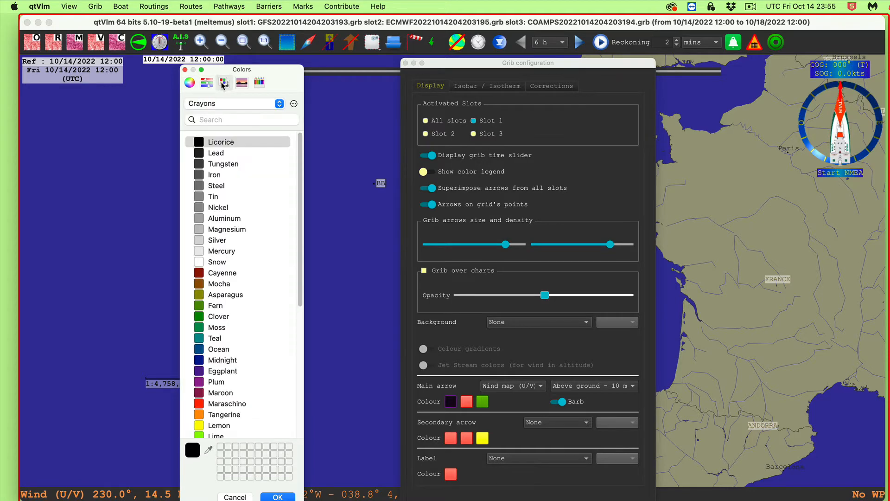
left_click(220, 103)
left_click(248, 135)
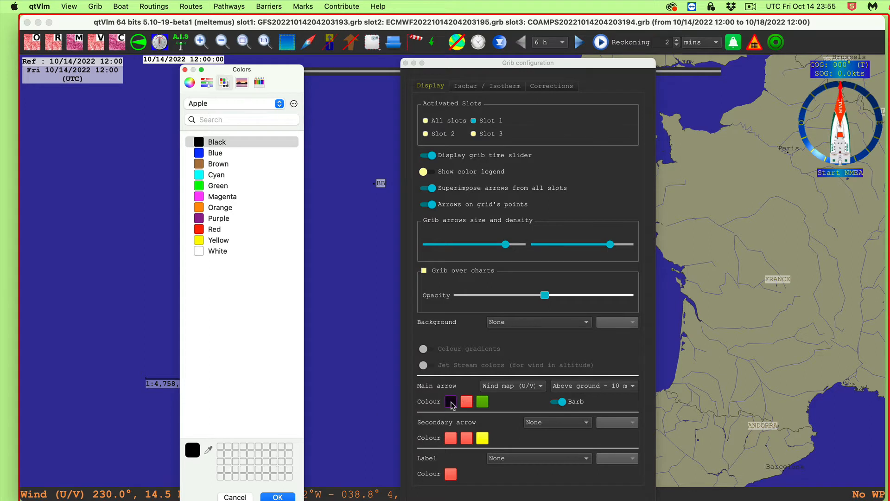
left_click(228, 104)
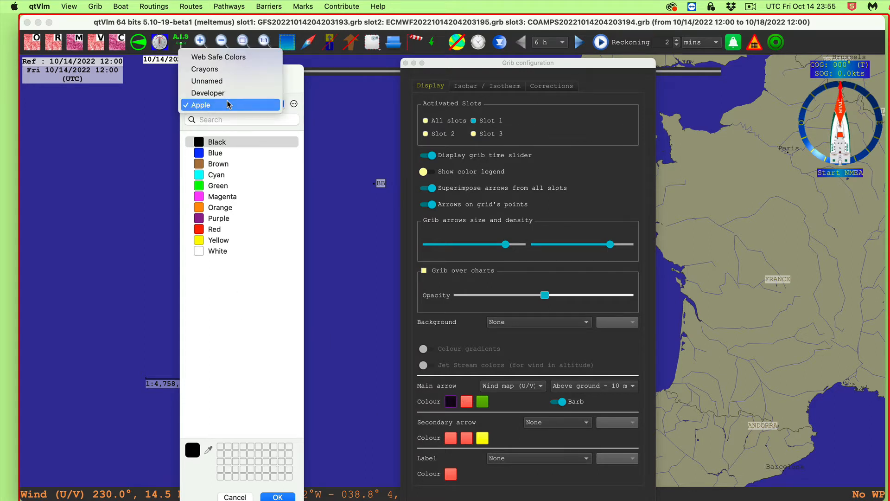
left_click(222, 69)
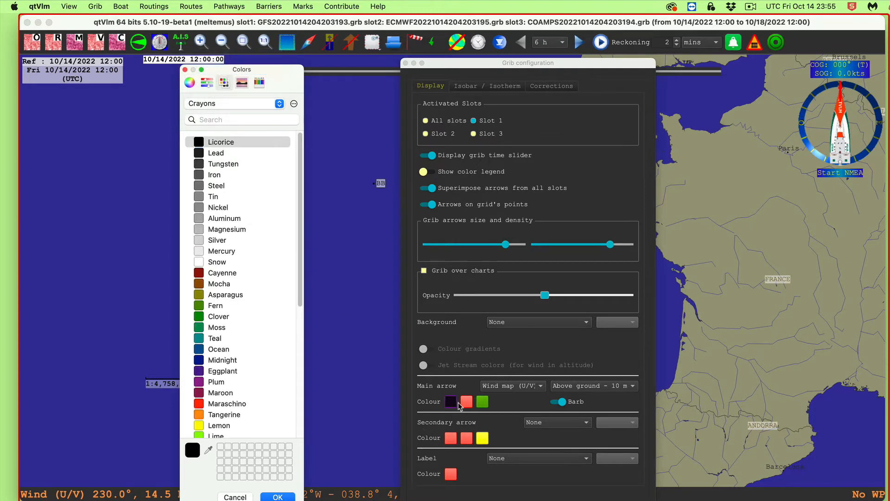
left_click(240, 144)
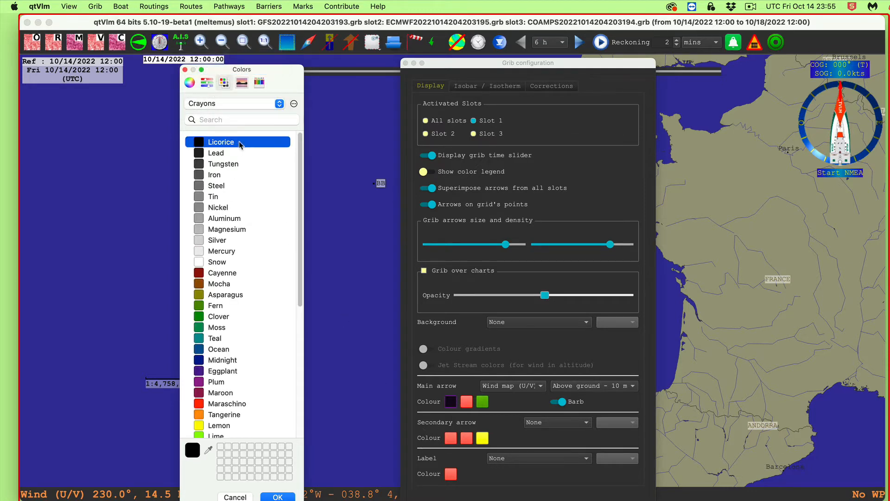
left_click(281, 496)
Step: Set the second main arrow colour to Maraschino and the third to Fern from the Crayons palette
left_click(466, 401)
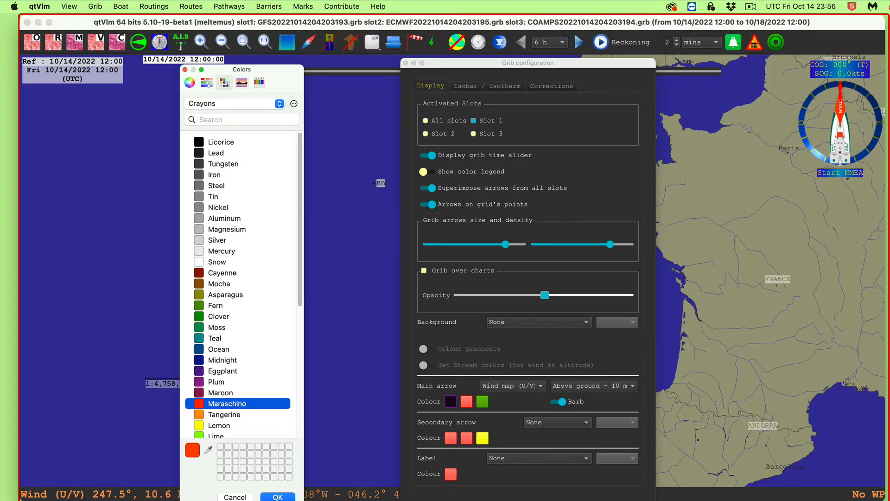
left_click(277, 496)
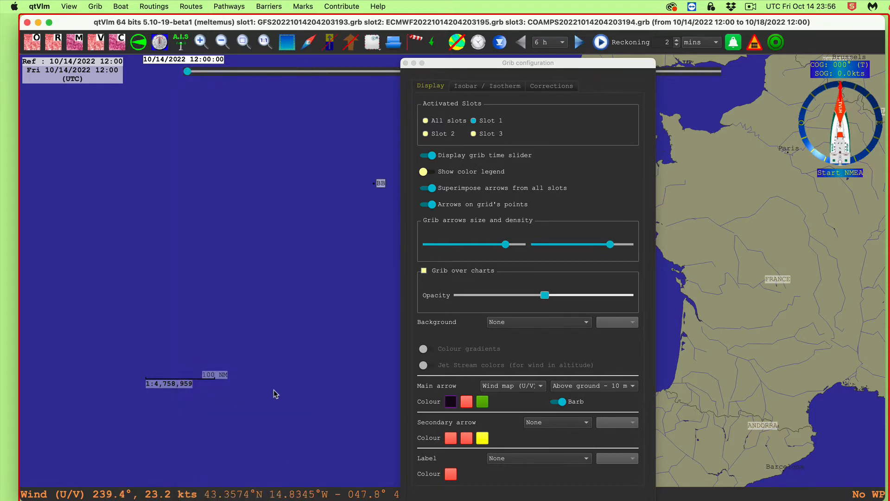
left_click(482, 401)
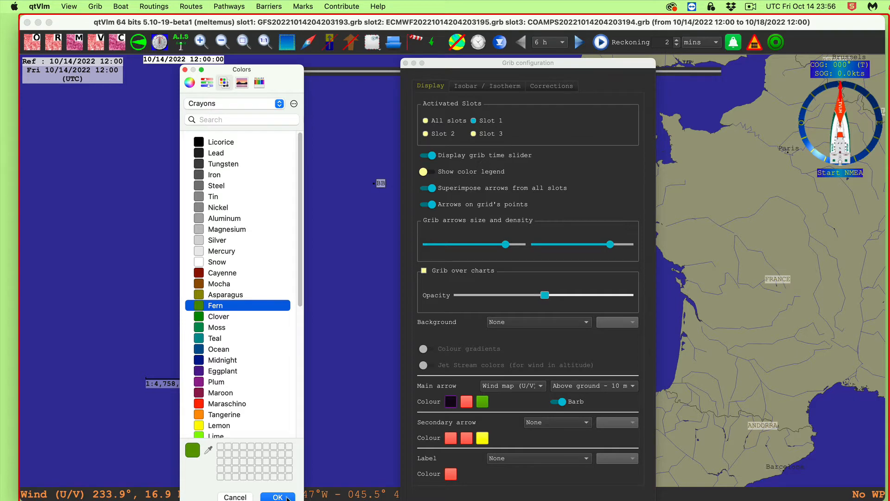
left_click(278, 496)
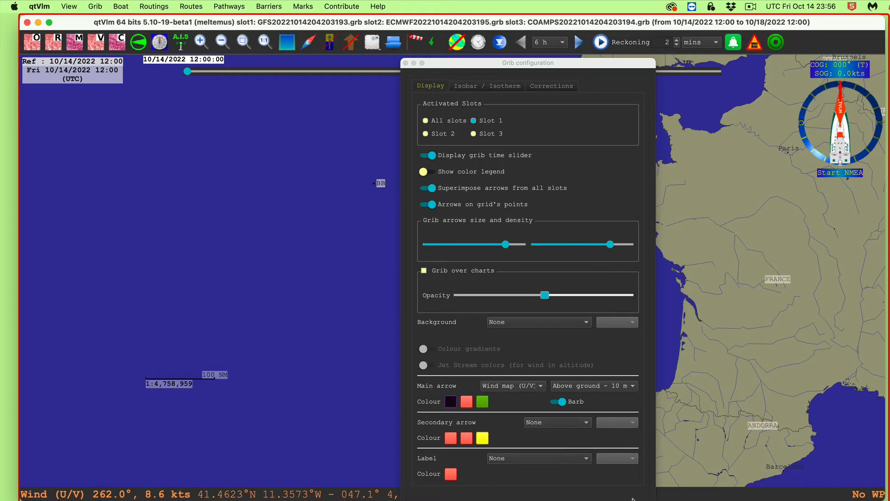
Step: View the isobar and isotherm settings, close the grib configuration, and overlay the wind arrows of all three slots on the chart
left_click(501, 87)
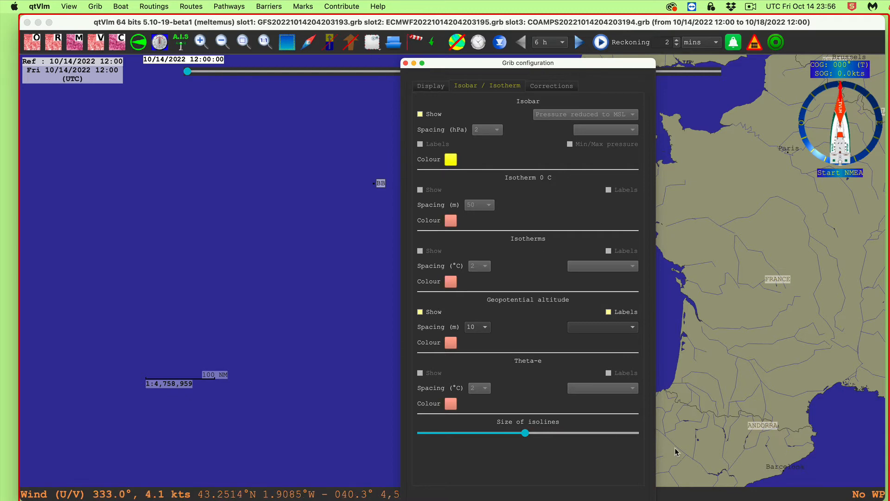
left_click(584, 499)
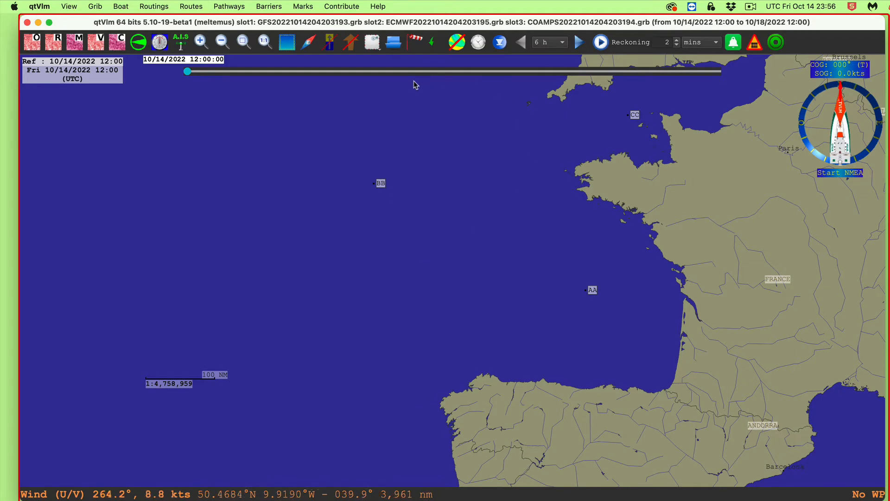
left_click(434, 47)
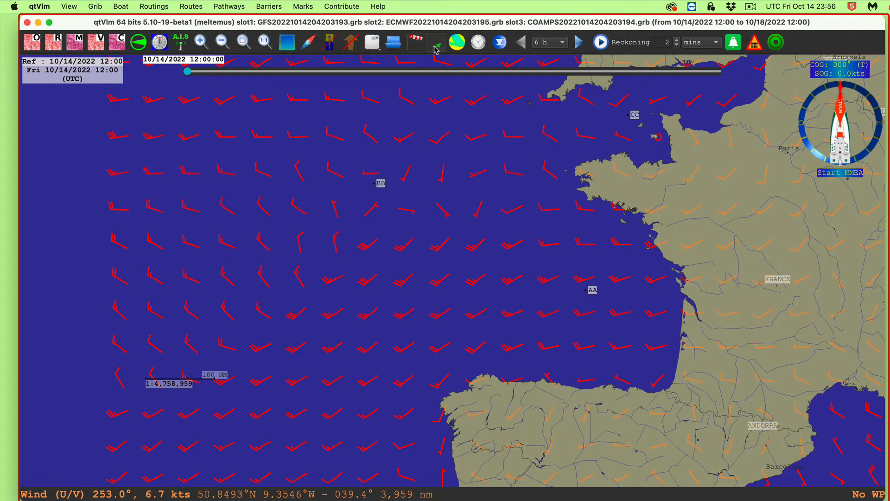
left_click(435, 46)
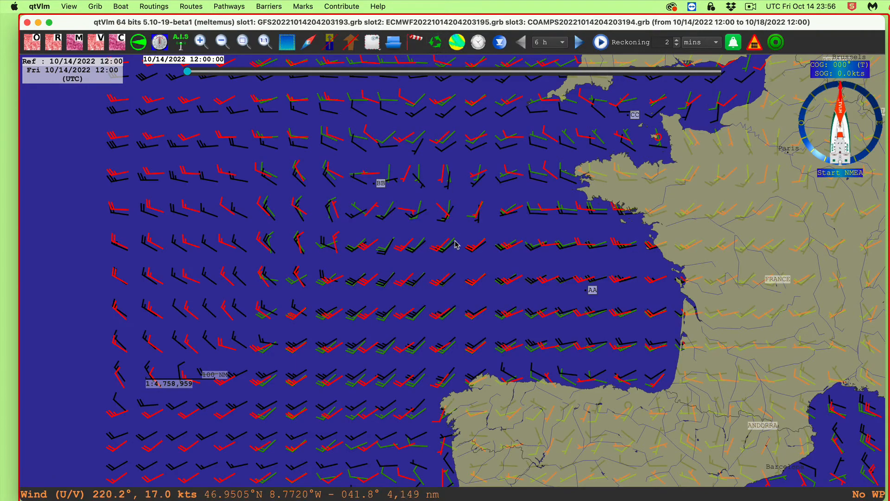
left_click_drag(488, 277, 458, 250)
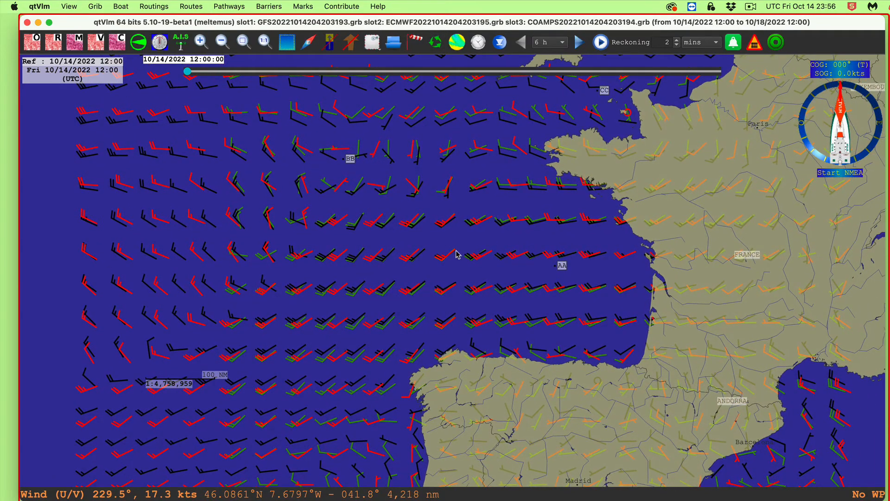
scroll(458, 253, "up", 3)
scroll(456, 254, "down", 2)
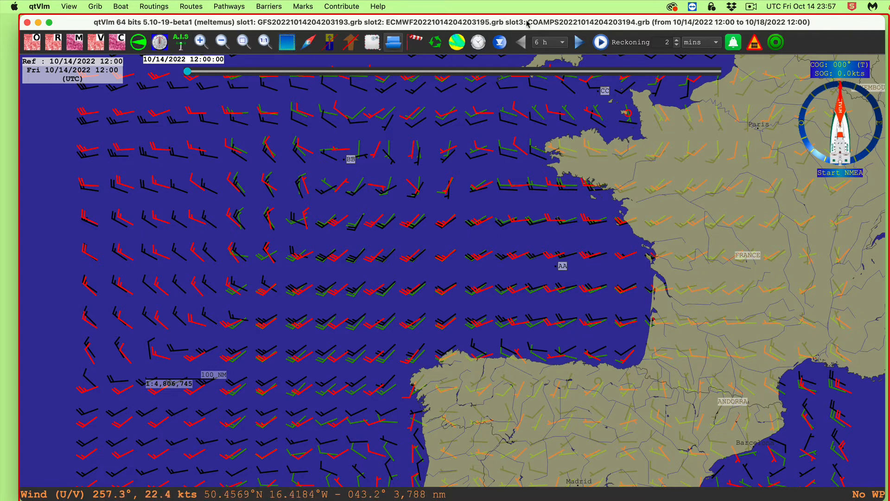
Step: Set the grib time step to 6 h and advance the forecast to 10/15/2022 12:00
left_click(565, 48)
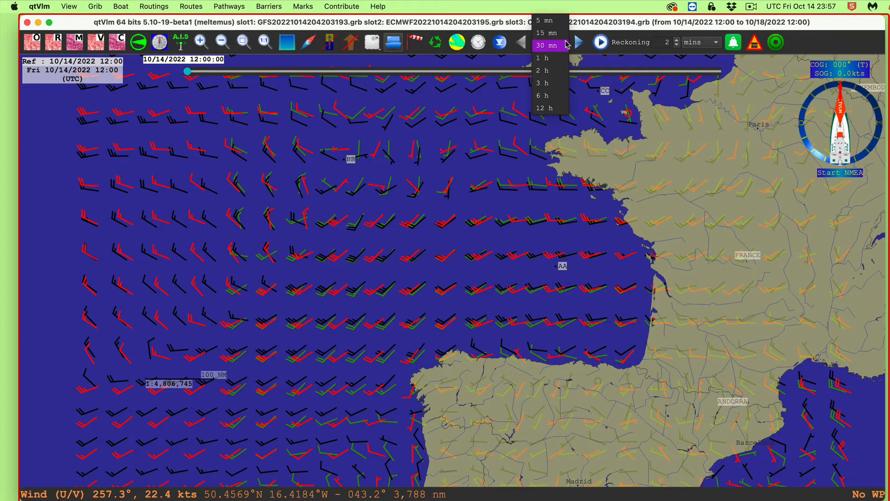
left_click(551, 98)
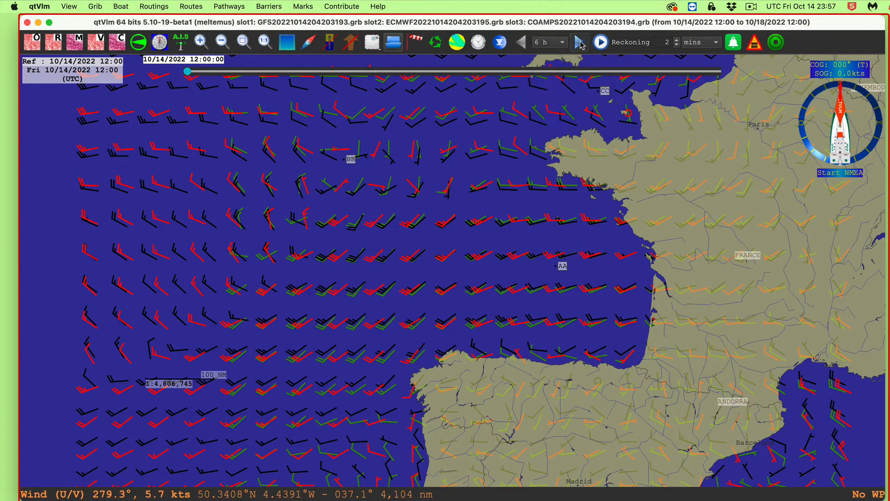
left_click(579, 42)
left_click(579, 43)
left_click(579, 43)
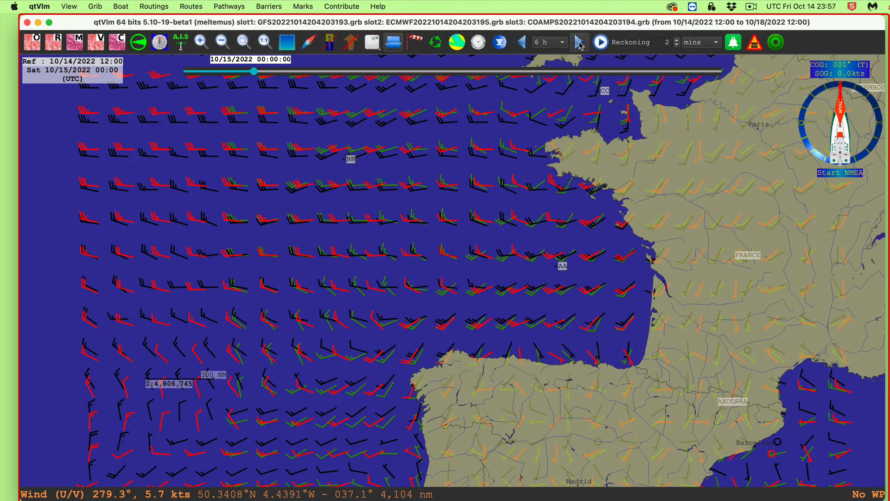
left_click(579, 42)
left_click(579, 43)
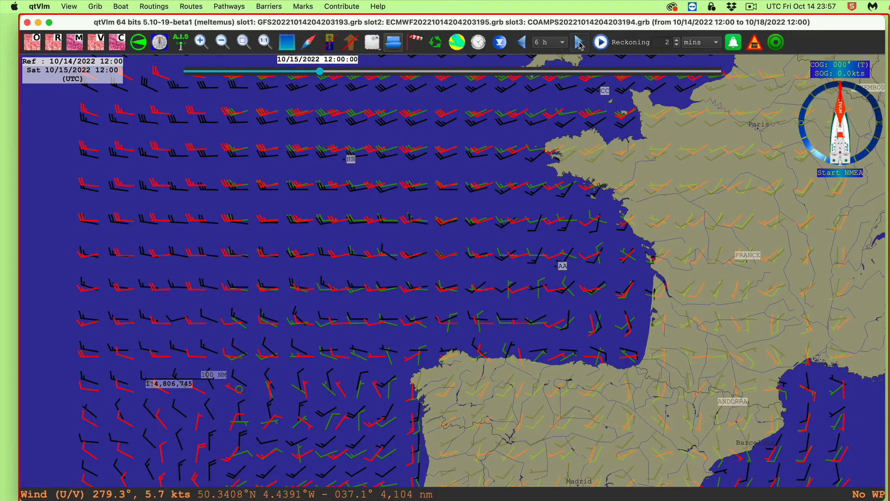
Step: Move the forecast time back to about 10/15/2022 02:53 on the time slider and step it back to 10/14/2022 14:53
left_click(522, 44)
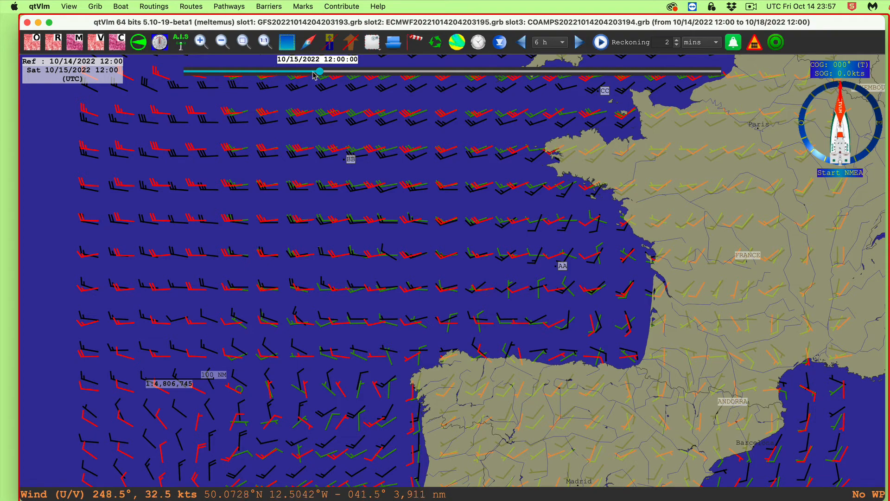
left_click_drag(320, 72, 272, 77)
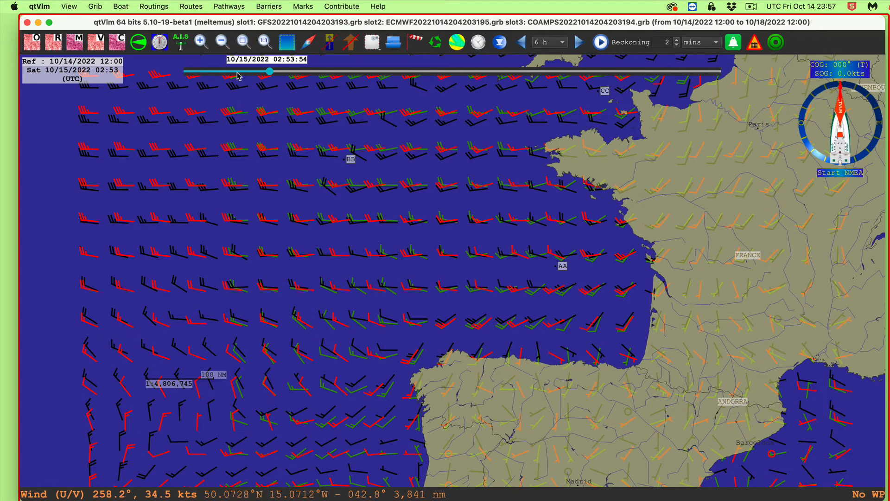
left_click(523, 44)
left_click(522, 44)
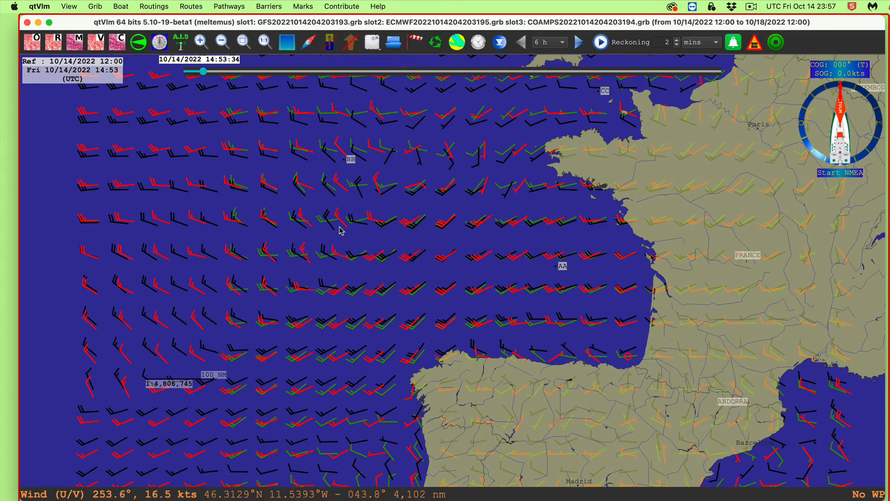
Step: Open the meteogram for the sea position just southwest of mark BB and enable the Compare gribs option
right_click(341, 170)
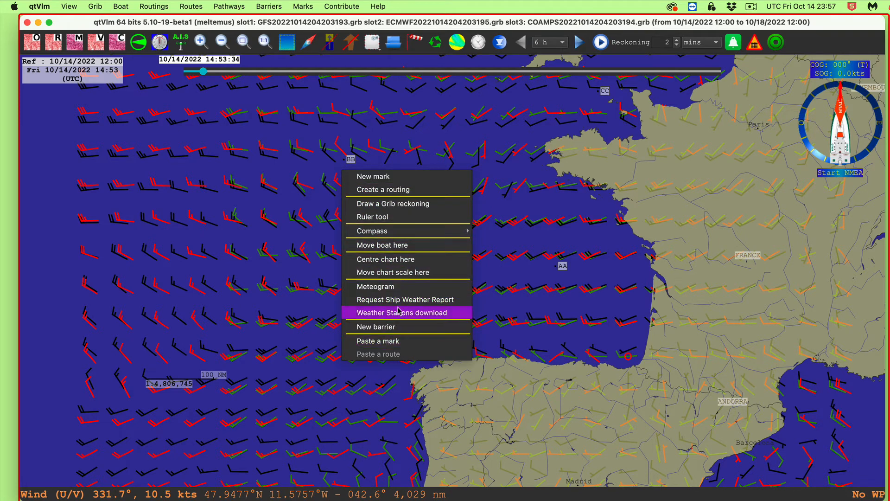
left_click(399, 287)
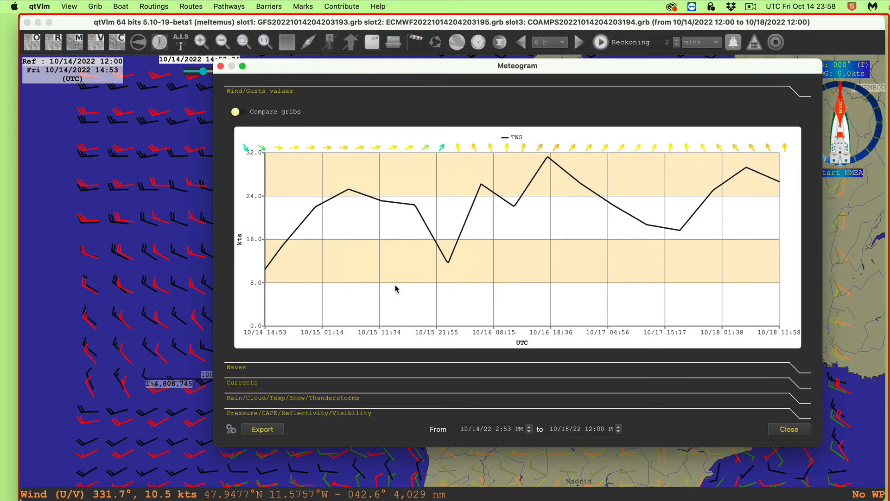
left_click_drag(602, 74, 549, 75)
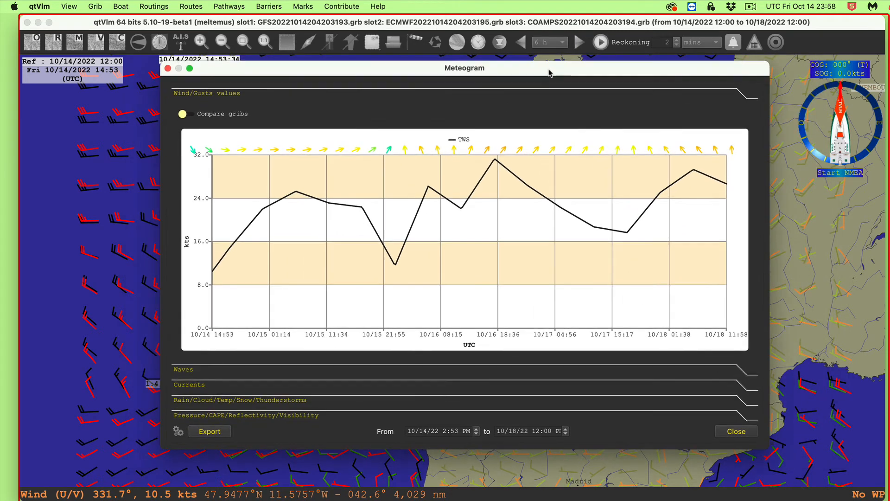
left_click(220, 116)
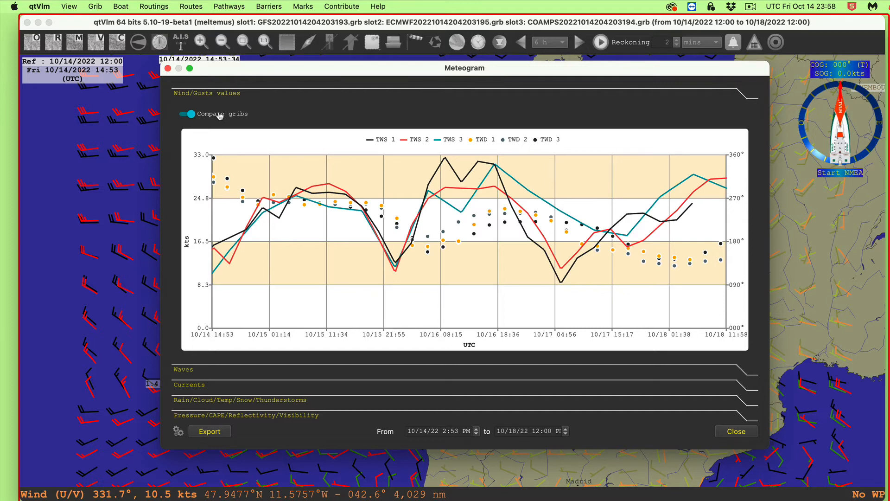
Step: Move the meteogram aside to uncover the wind arrows on the chart, and close it
left_click_drag(264, 68, 309, 127)
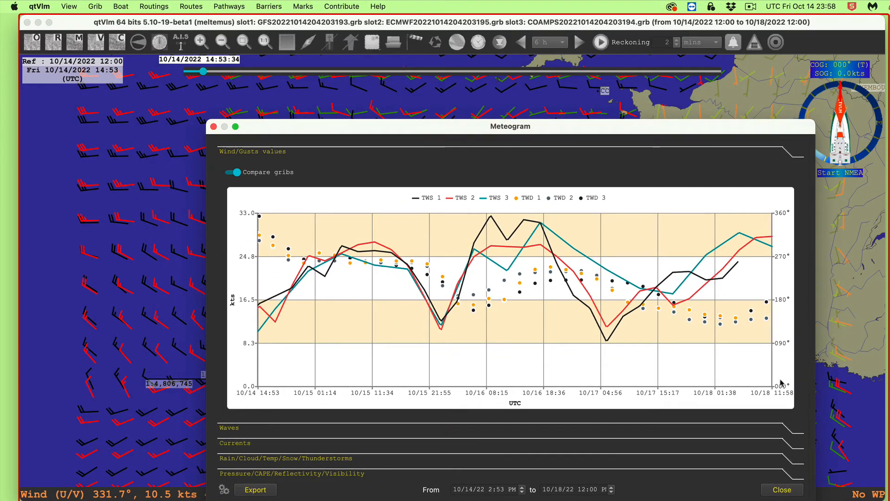
left_click_drag(262, 126, 496, 234)
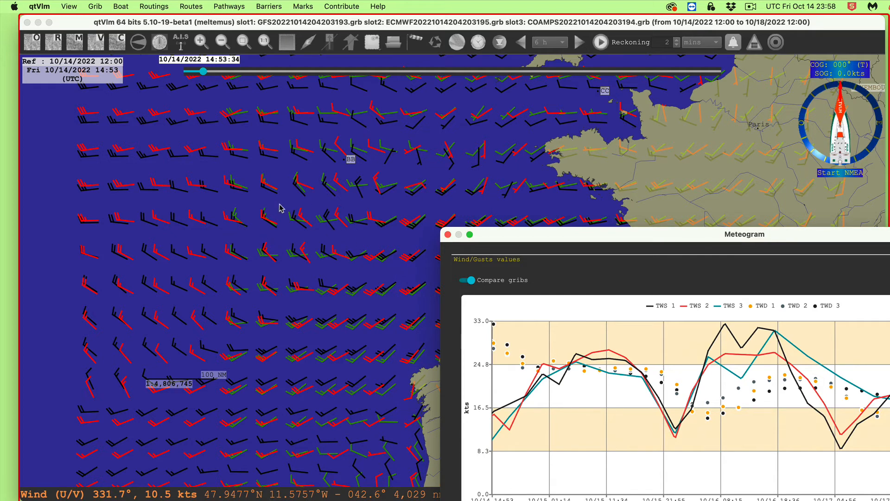
left_click(447, 234)
right_click(350, 160)
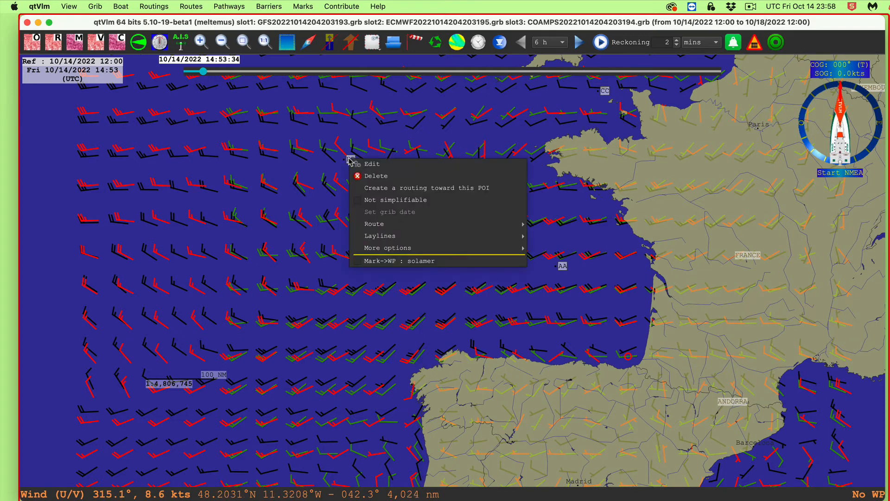
left_click(331, 165)
right_click(344, 161)
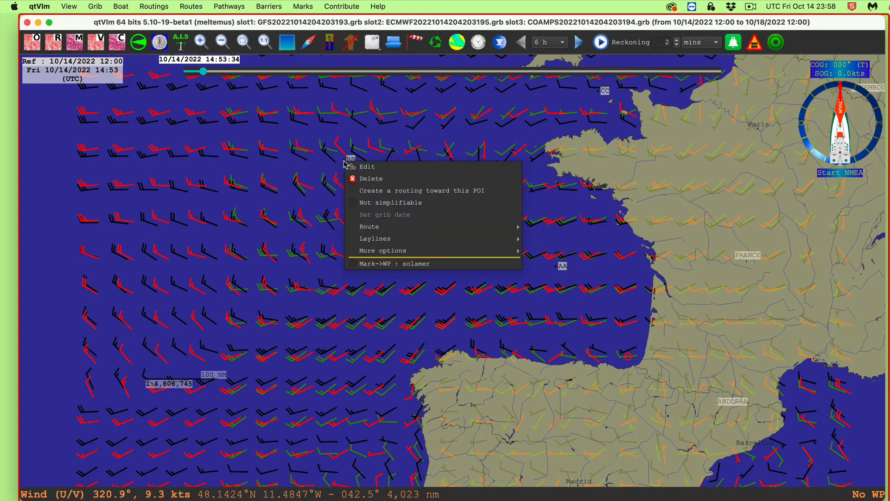
left_click(334, 168)
right_click(342, 167)
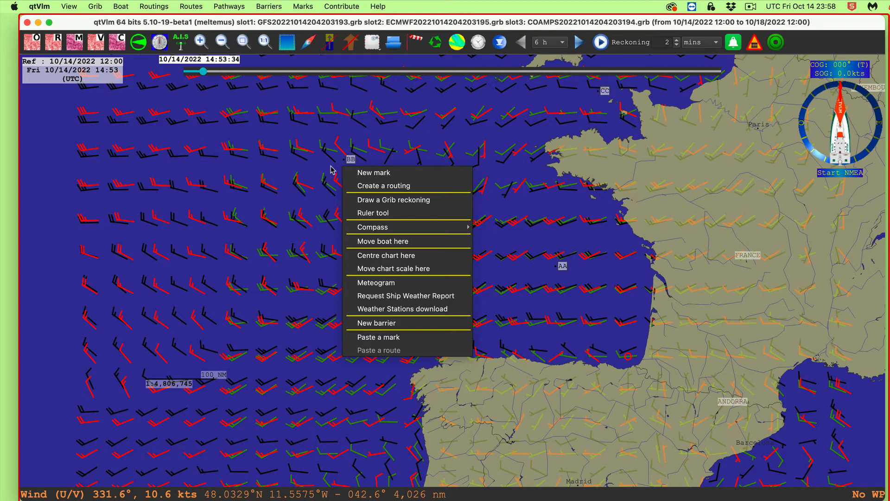
right_click(333, 166)
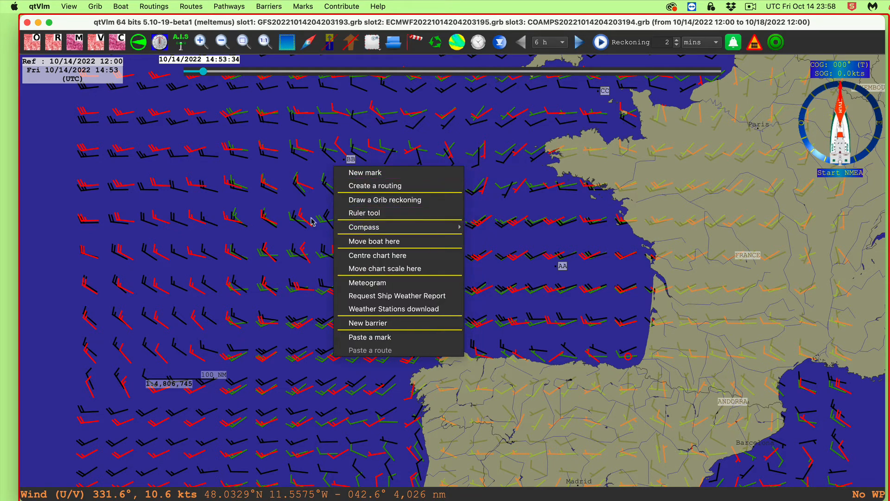
left_click(328, 182)
right_click(349, 168)
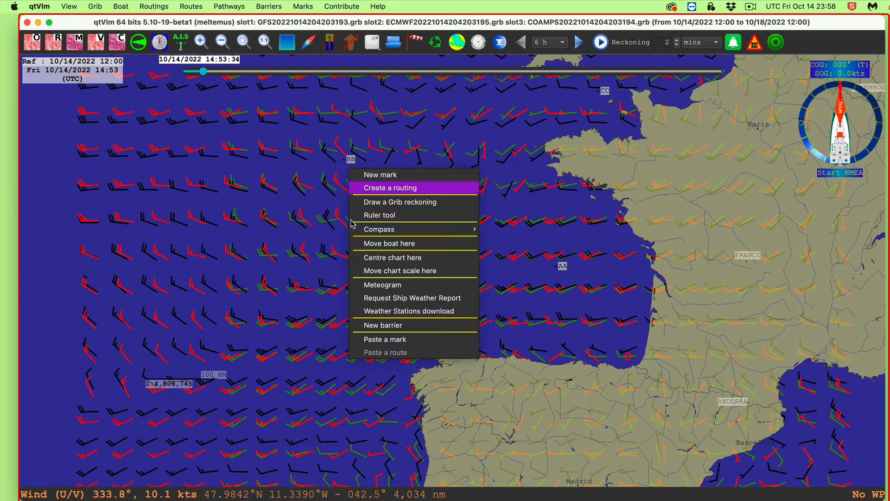
left_click(313, 182)
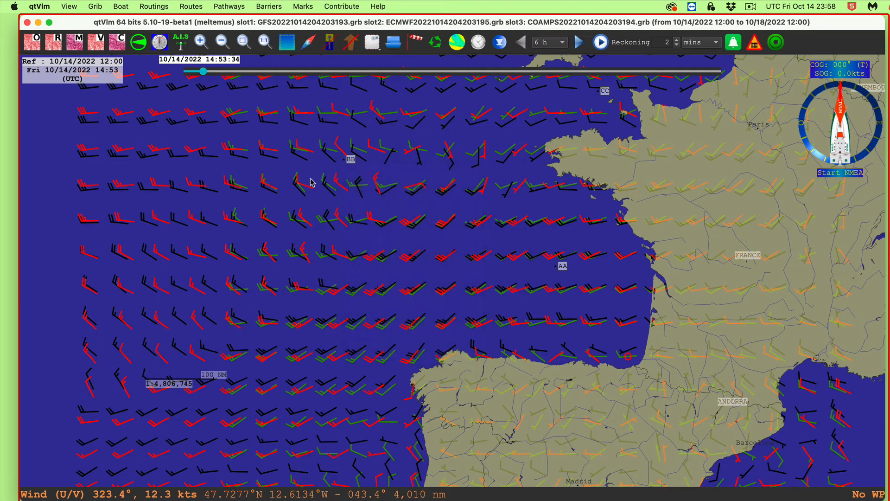
right_click(349, 178)
left_click(348, 175)
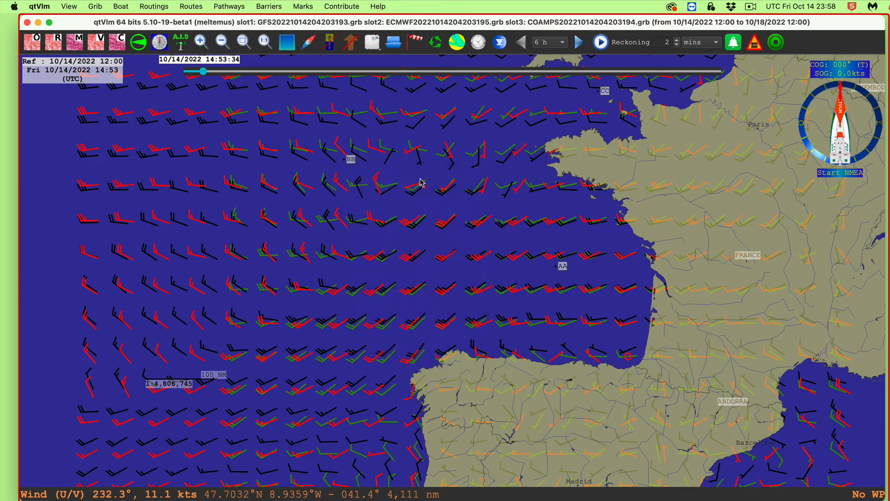
Step: Open the meteogram for the sea position just southwest of mark BB, enlarge it to show the full chart, and enable Compare gribs
right_click(339, 170)
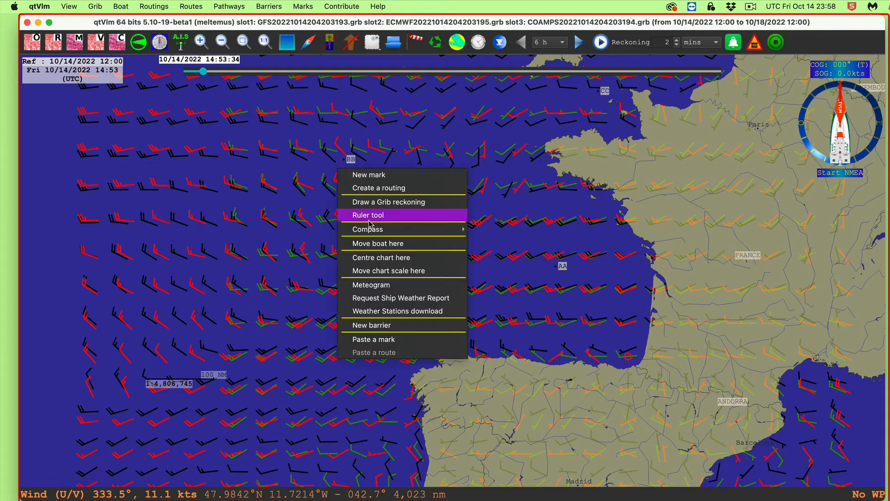
left_click(378, 285)
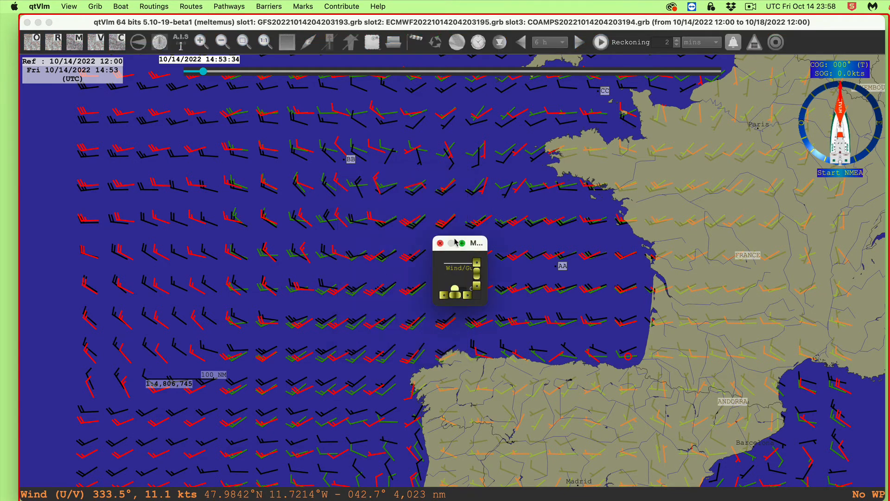
left_click_drag(454, 238, 277, 110)
mouse_move(307, 176)
left_mouse_down()
mouse_move(800, 490)
mouse_move(829, 460)
left_mouse_up()
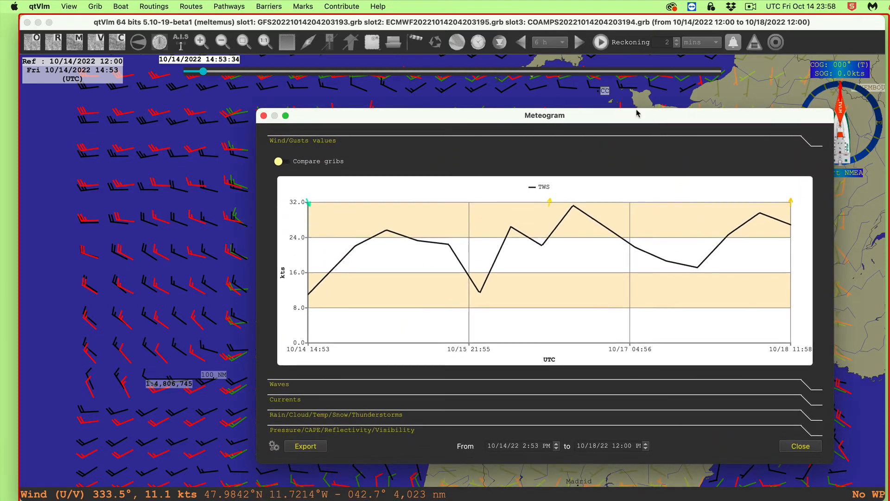
left_click_drag(637, 122, 522, 83)
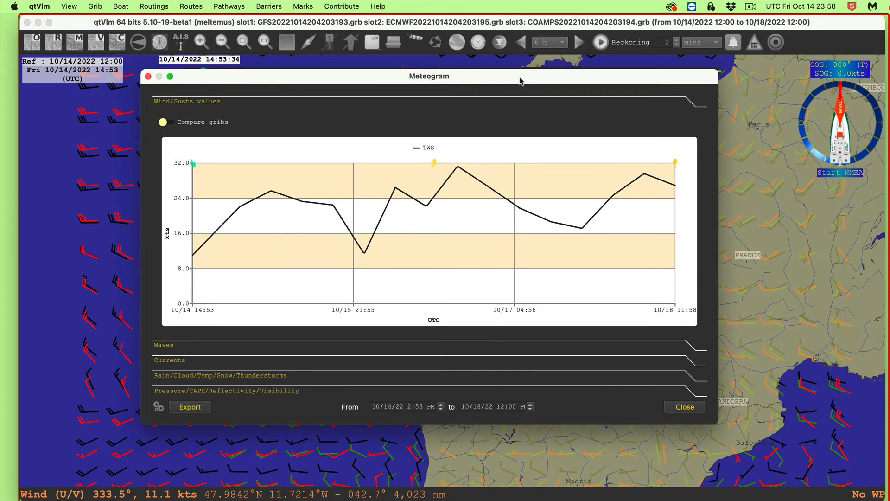
left_click(171, 122)
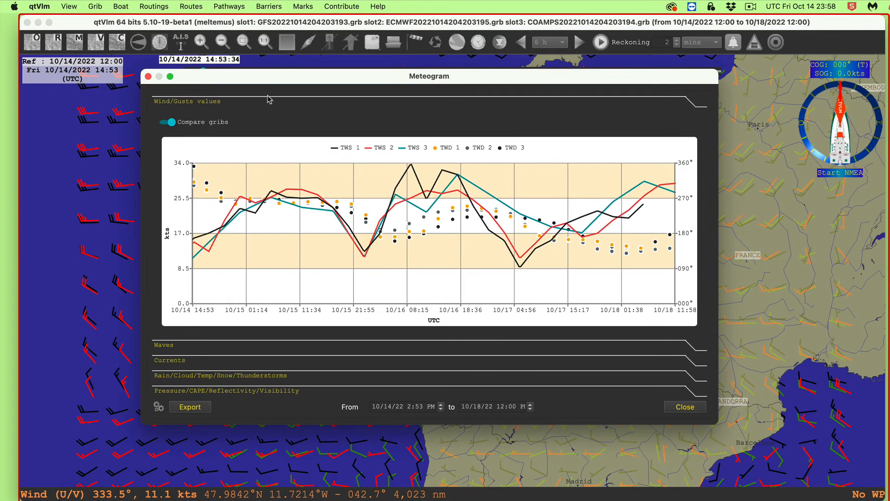
Step: Move the meteogram off the chart and close it, and advance the forecast in 6 h steps to 10/15/2022 20:53
left_click_drag(286, 78, 322, 228)
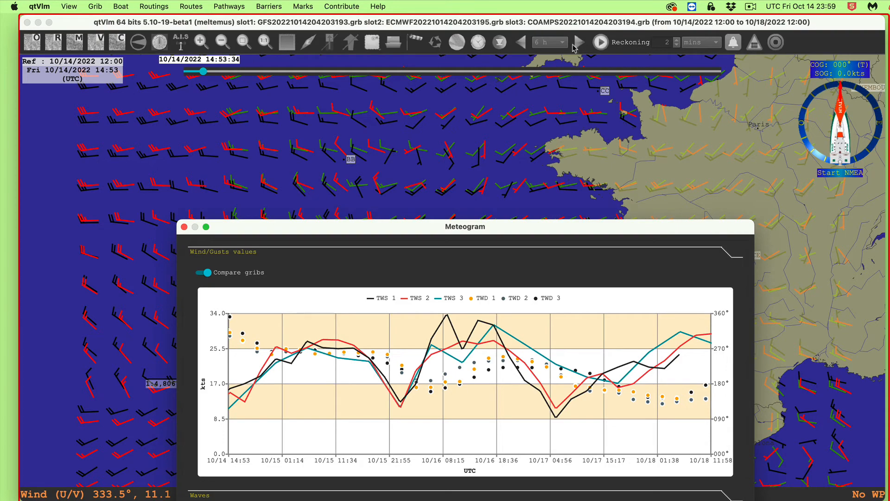
left_click(184, 227)
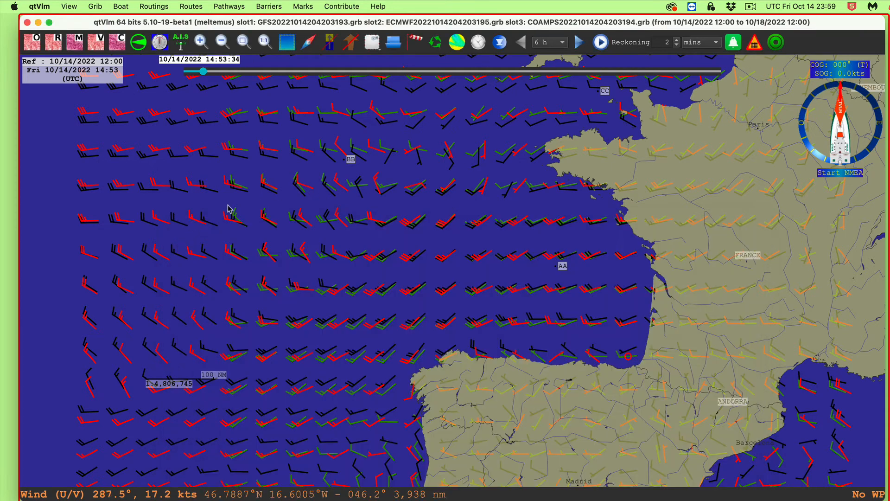
left_click(577, 42)
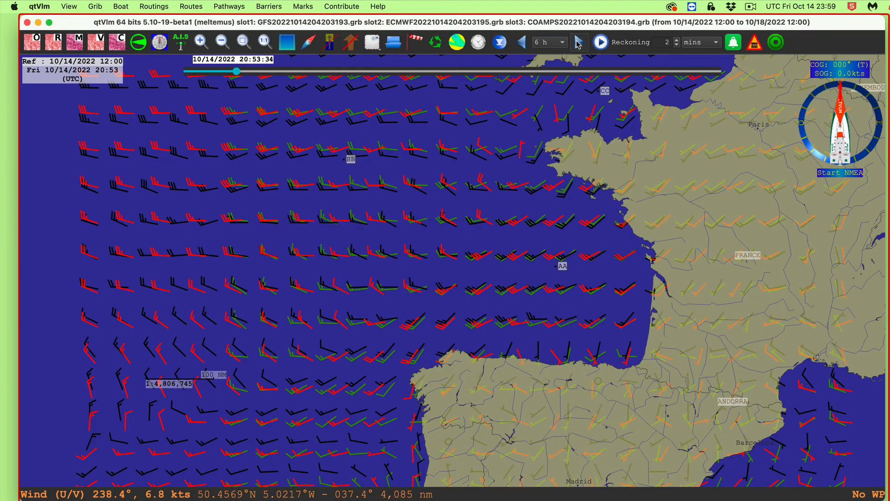
left_click(578, 42)
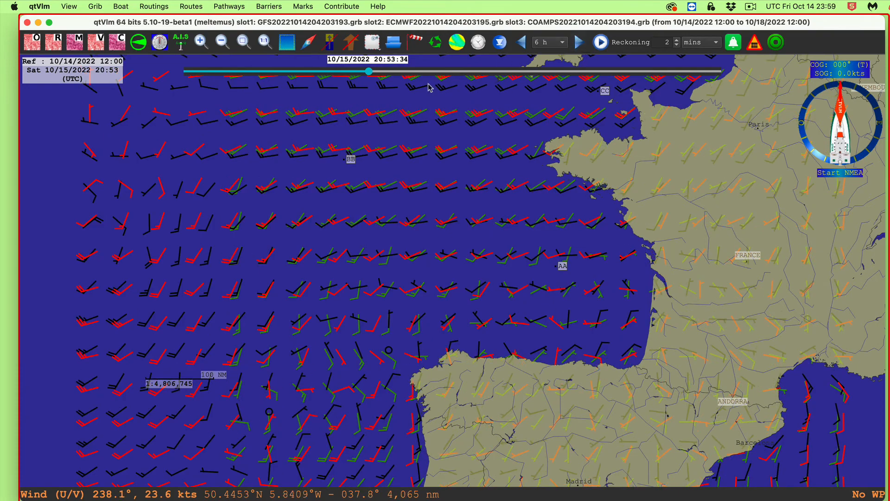
Step: Open the meteogram for the sea position just south of mark BB, enlarge it, and turn on Compare gribs for the new forecast time
right_click(345, 167)
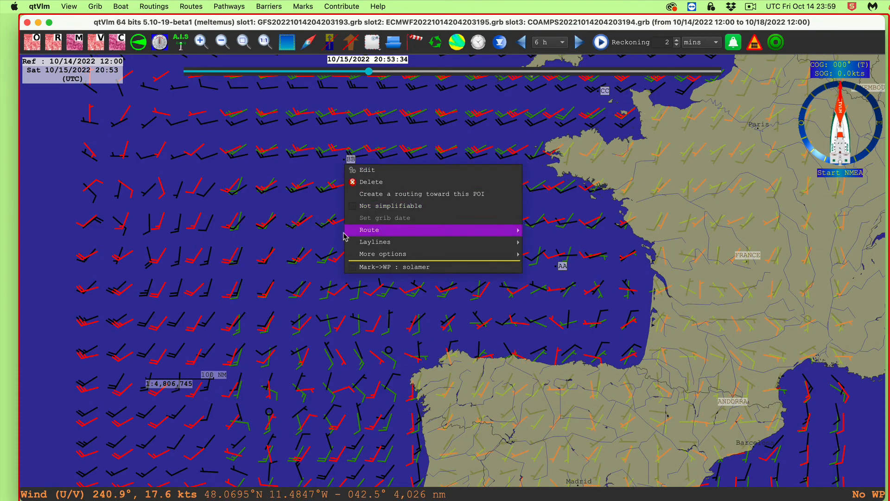
right_click(333, 175)
right_click(345, 170)
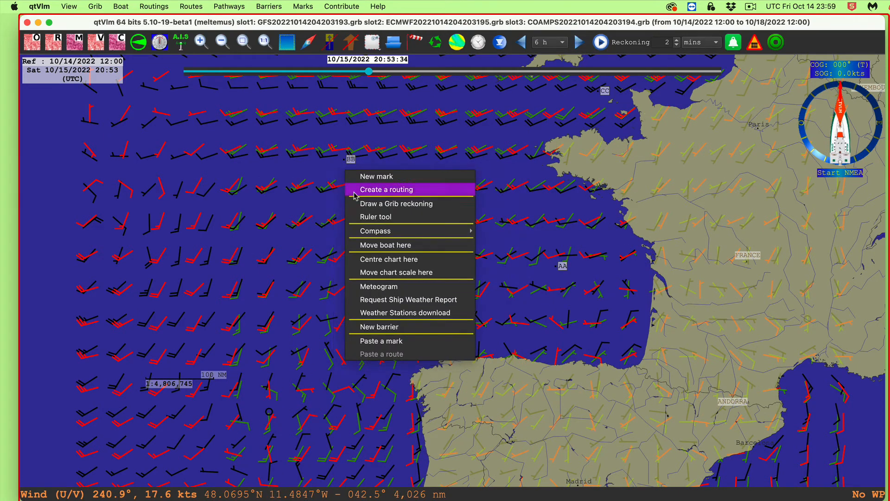
left_click(386, 287)
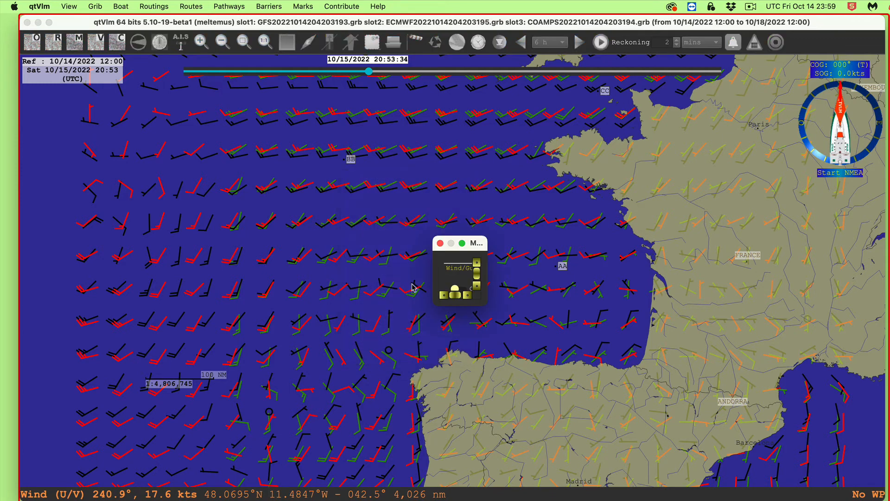
left_click_drag(488, 306, 889, 500)
left_click_drag(750, 244, 435, 83)
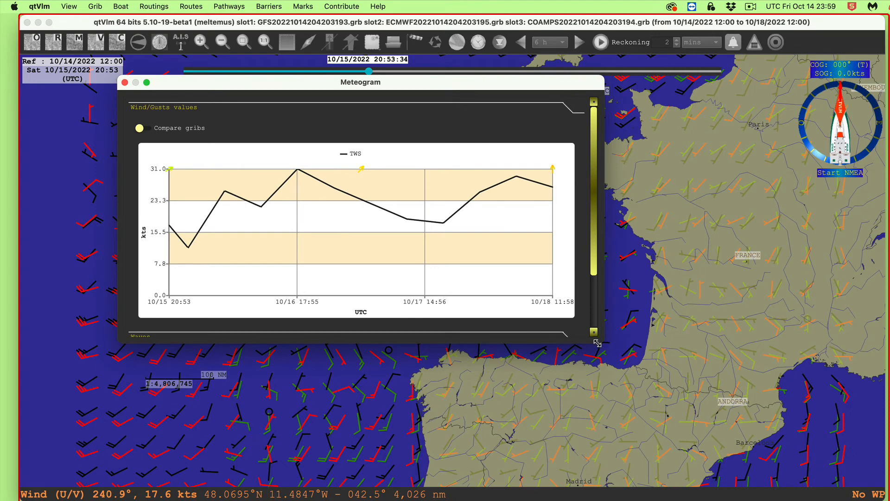
left_click_drag(603, 343, 717, 431)
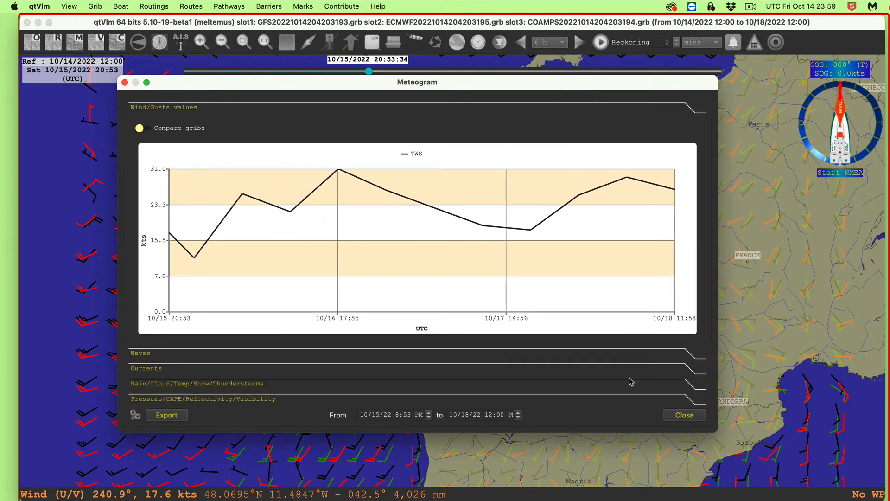
left_click(176, 129)
left_click_drag(381, 83, 410, 96)
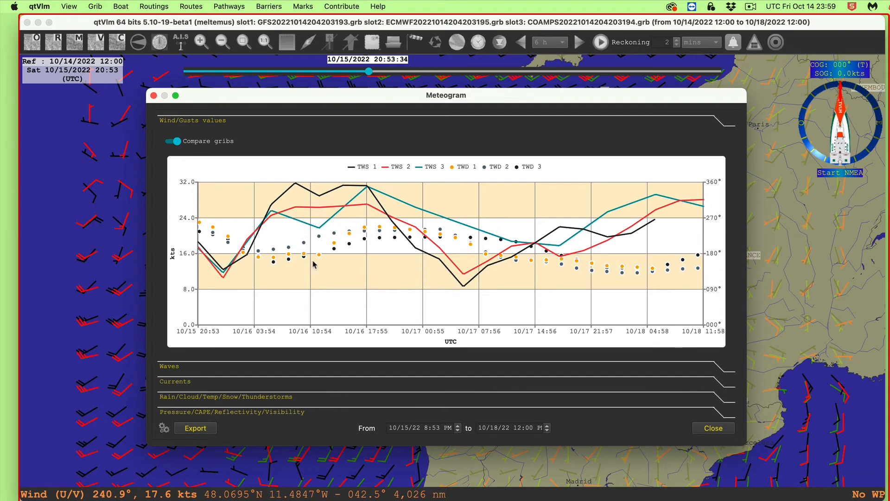
Step: Read the TWS 1 wind speed at 10/16 12:00 on the comparison chart, and close the meteogram
mouse_move(319, 258)
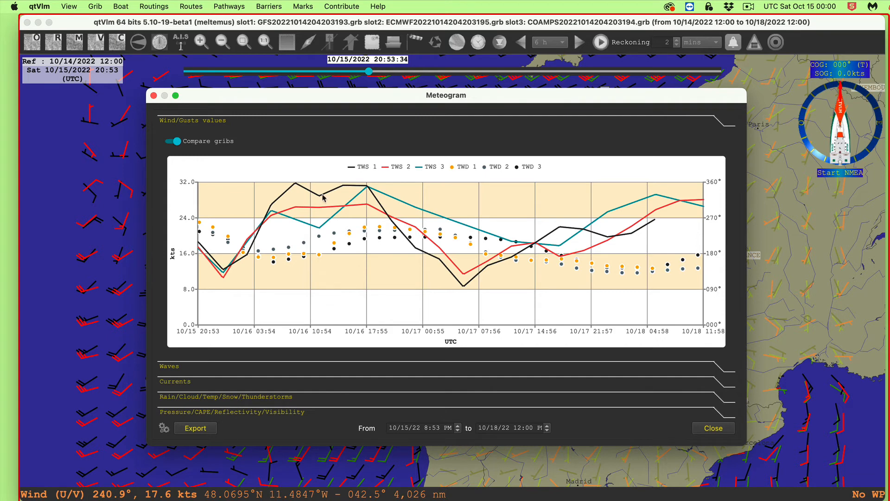
mouse_move(320, 197)
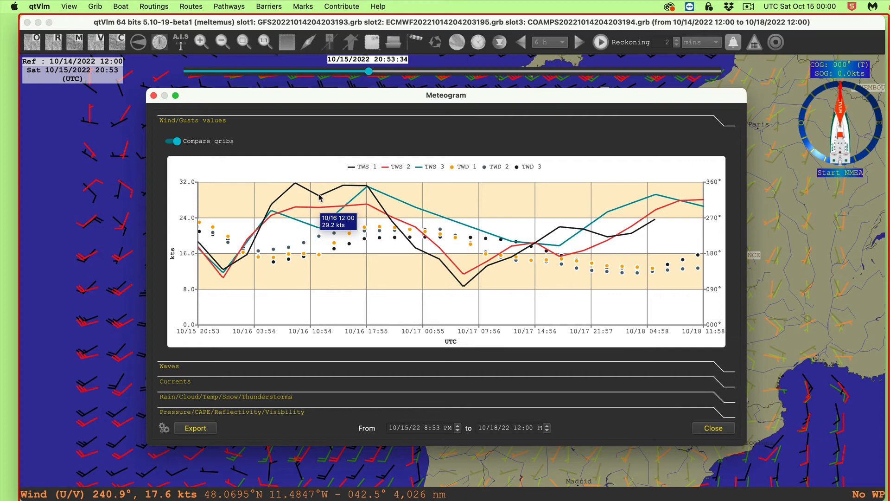
left_click(152, 95)
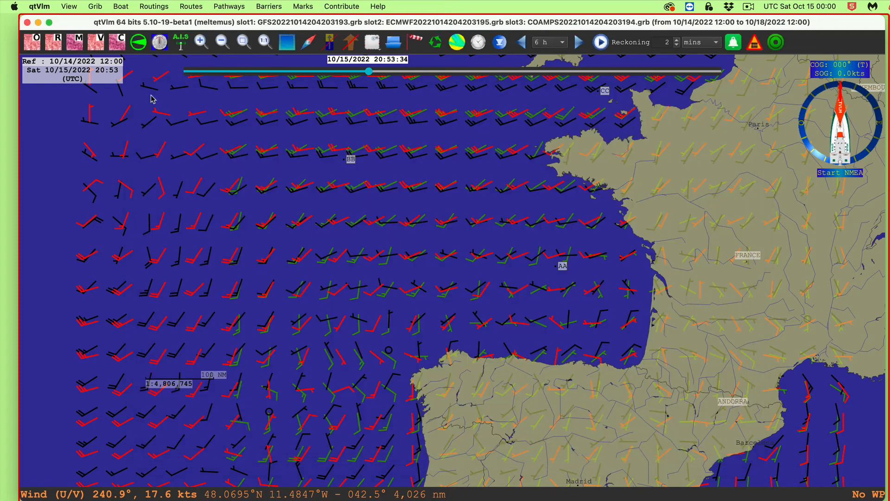
Step: Compare the three gribs' winds in a meteogram for the sea position just west of mark AA, and close it
right_click(548, 265)
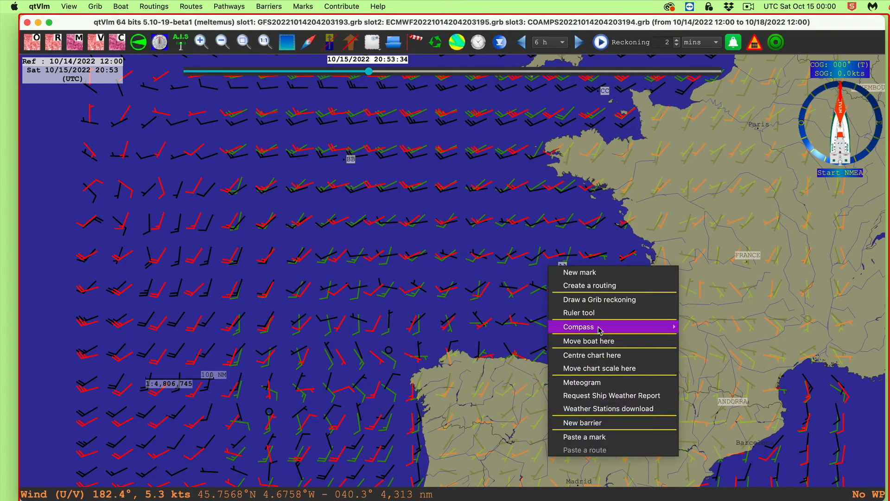
left_click(583, 381)
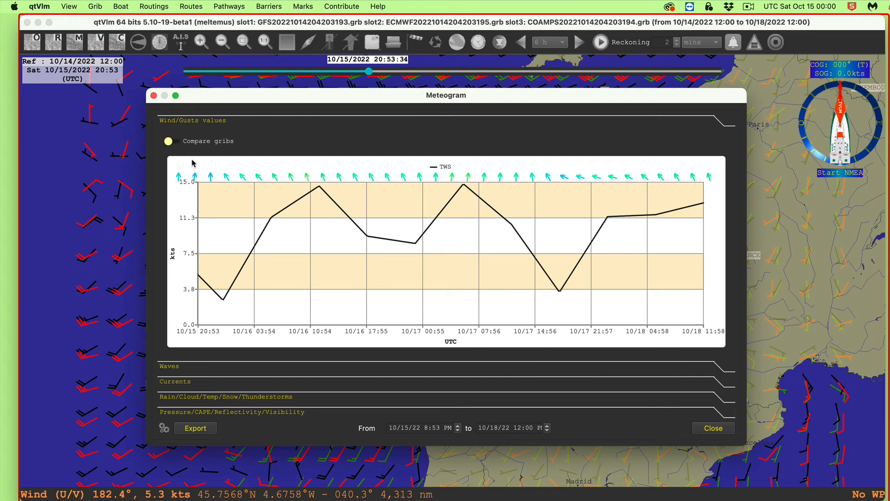
left_click(187, 142)
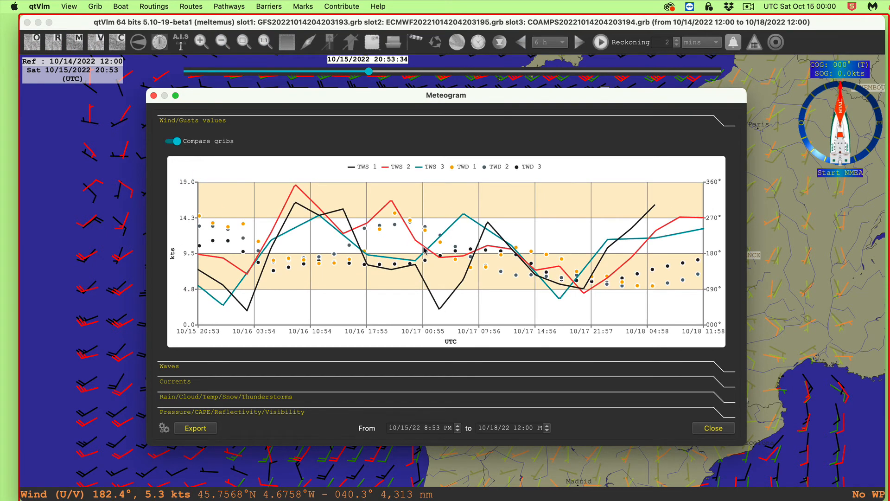
left_click(153, 96)
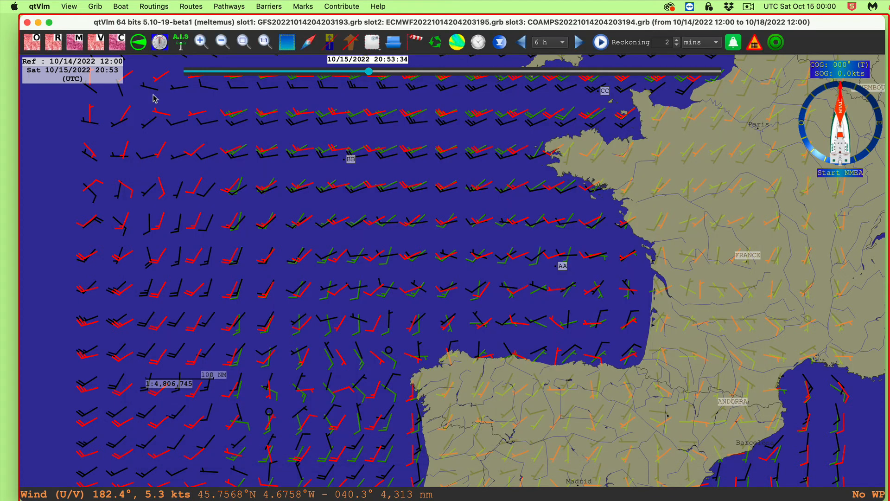
Step: Turn the isobar display on and back off in the Grib configuration, and close the configuration
scroll(363, 276, "down", 1)
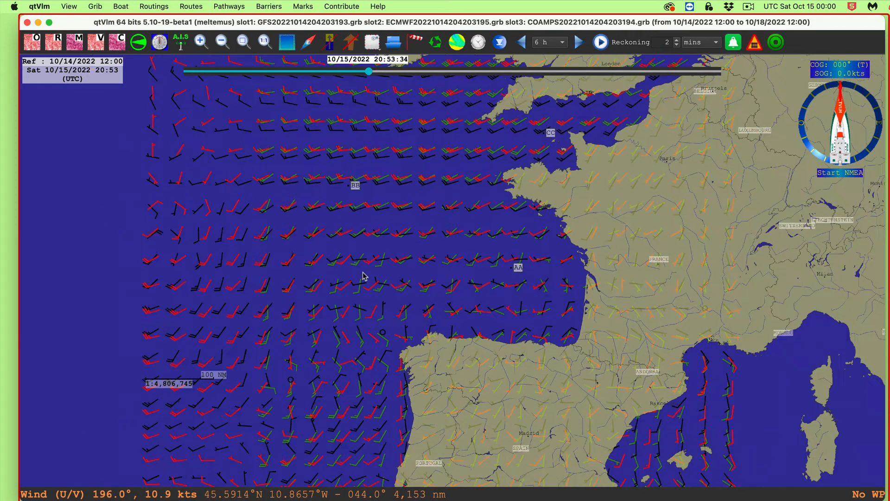
scroll(363, 276, "down", 1)
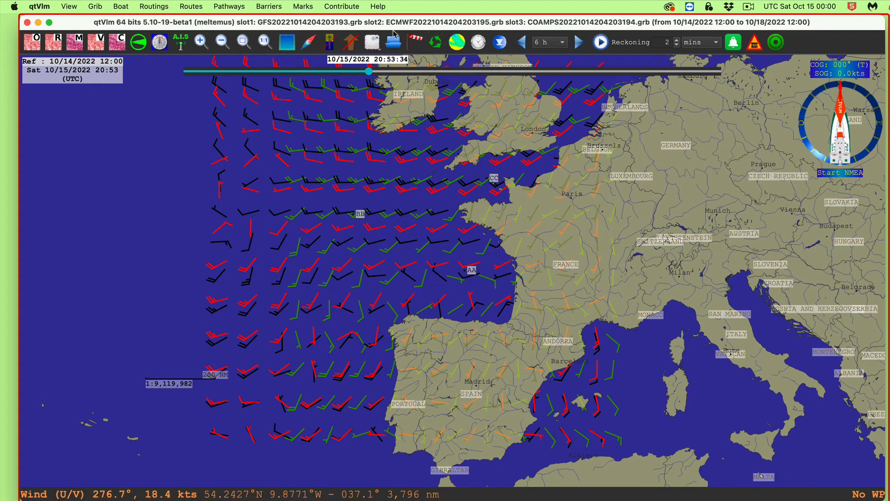
left_click(416, 42)
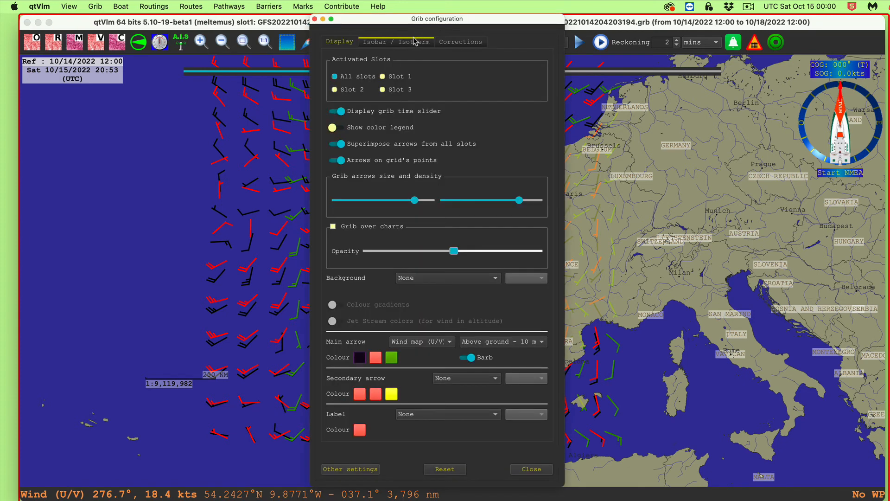
left_click(397, 43)
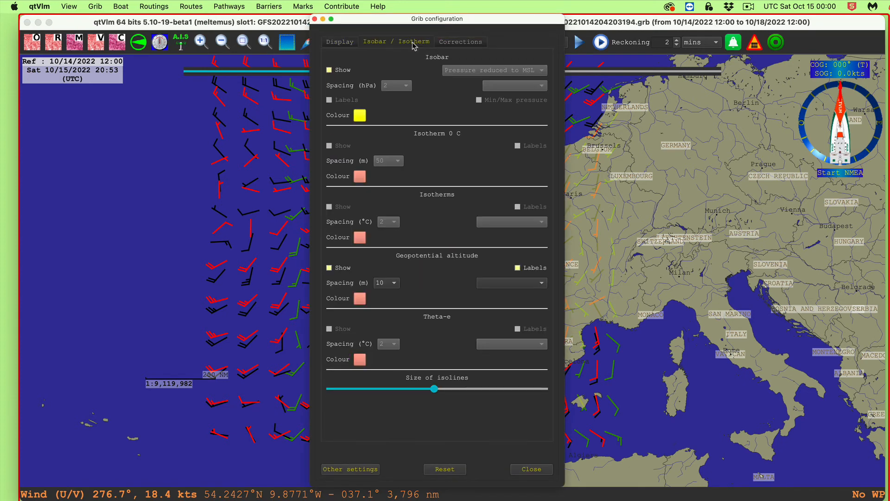
left_click(329, 71)
left_click(329, 71)
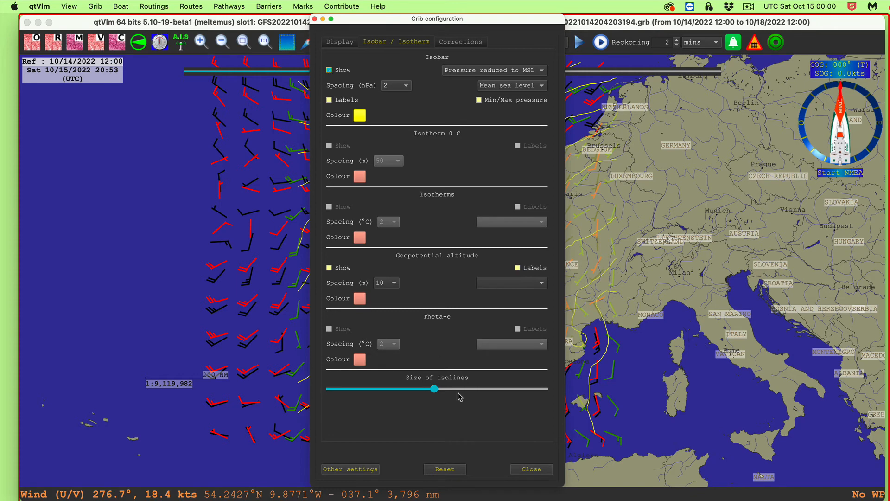
left_click(531, 469)
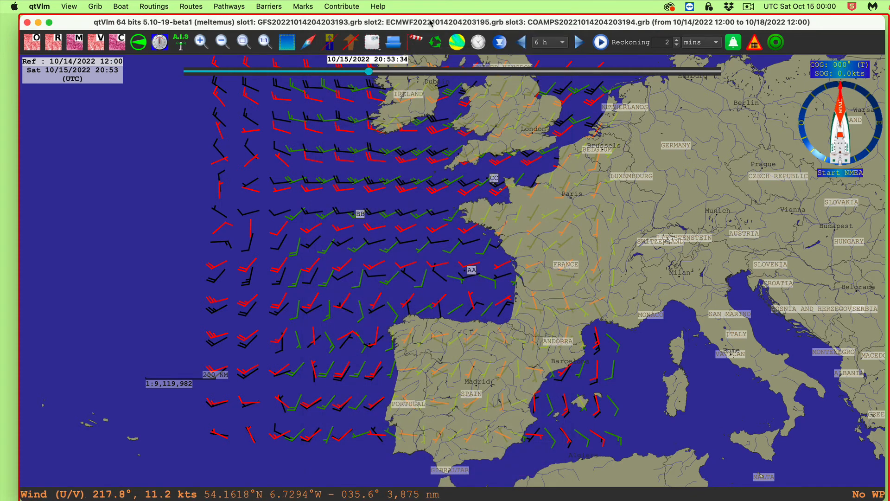
Step: Limit the displayed wind arrows to the GFS grib in slot 1
left_click(416, 41)
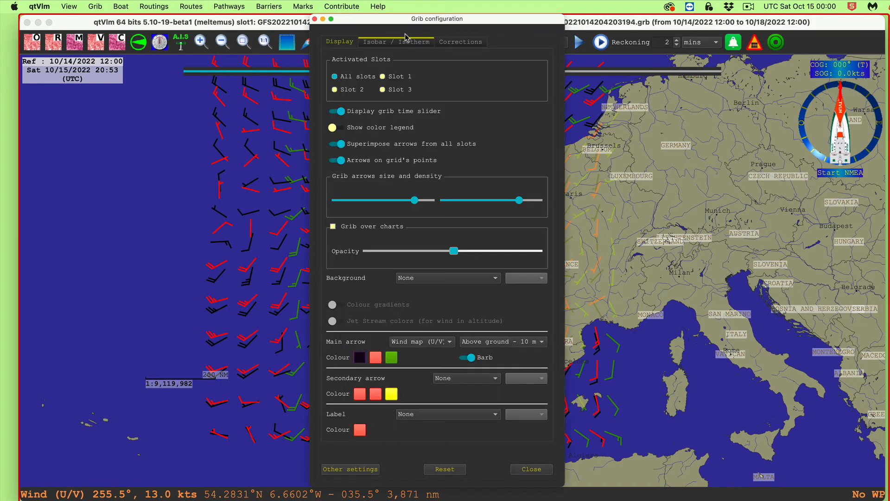
left_click(315, 21)
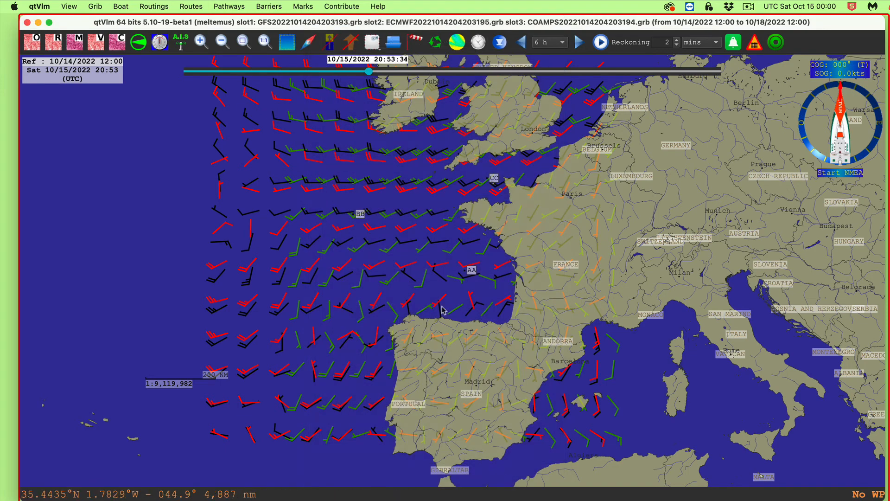
left_click(434, 45)
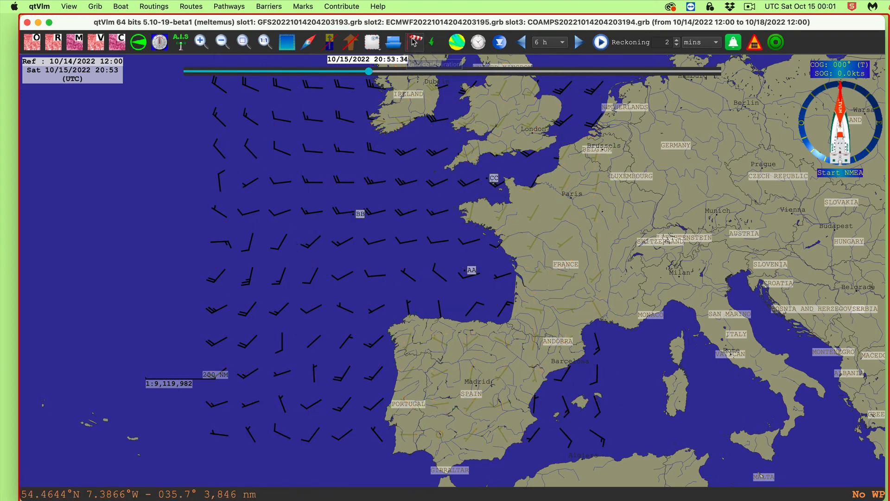
Step: Turn on the isobar display for the slot 1 grib in the Grib configuration, and close the configuration
left_click(415, 41)
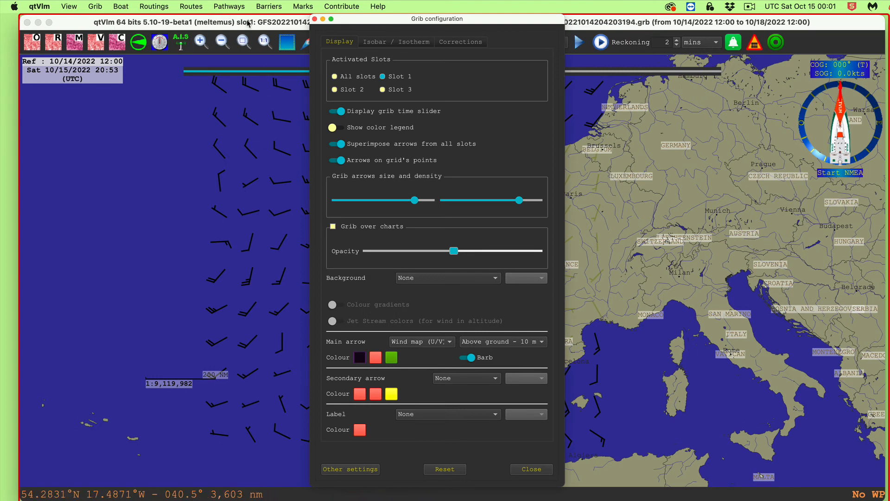
left_click(401, 42)
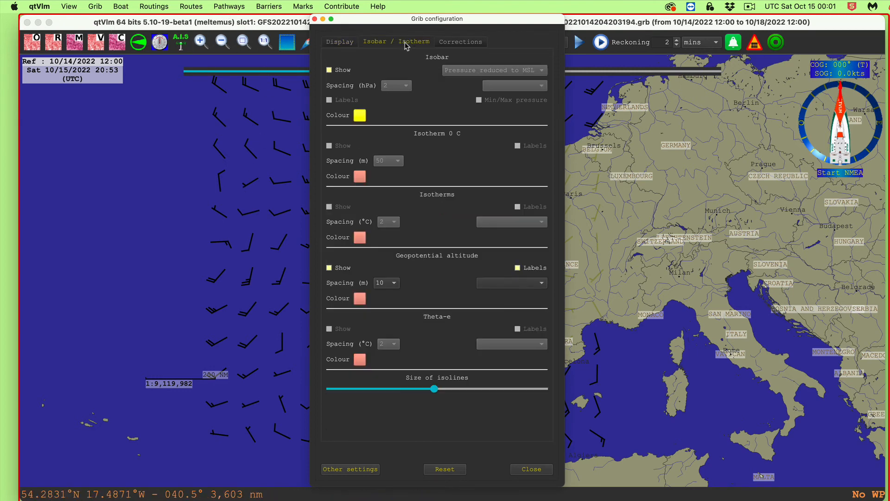
left_click(329, 70)
left_click(329, 71)
left_click(329, 70)
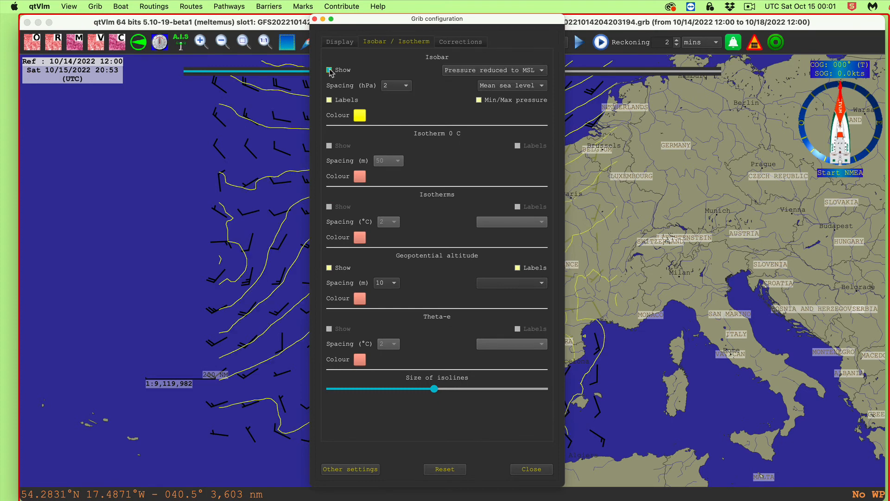
left_click(529, 469)
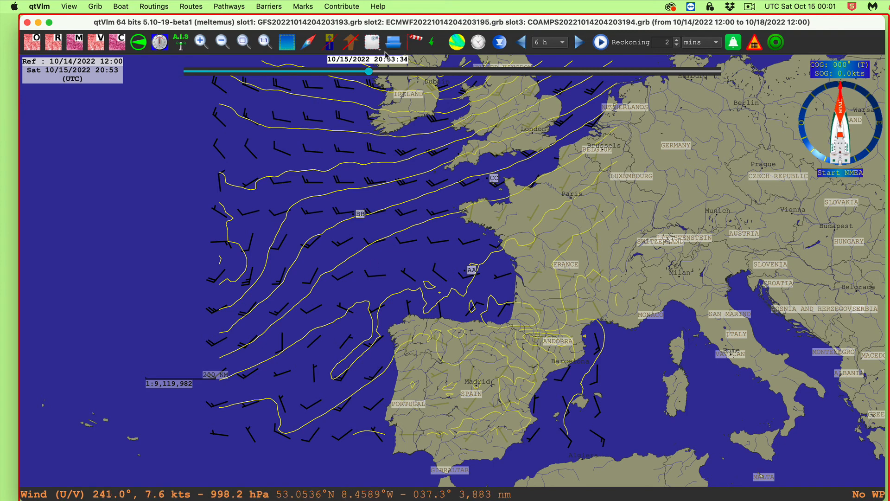
Step: Move the forecast time back to 10/14/2022 12:00 and switch the display to the ECMWF grib in slot 2
left_click_drag(368, 71, 314, 75)
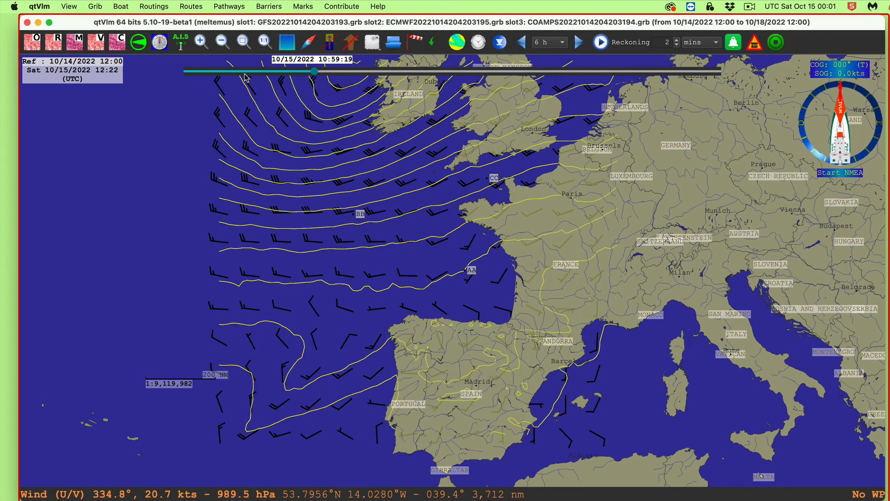
left_click_drag(246, 76, 172, 75)
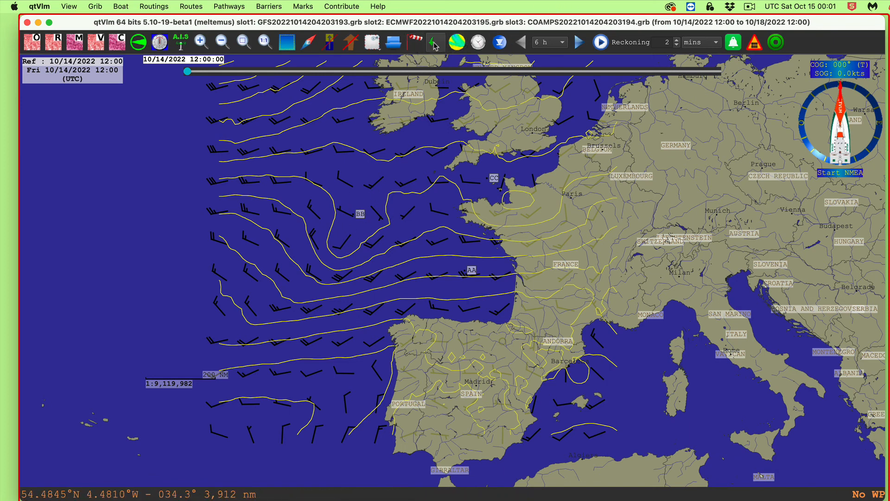
left_click(435, 44)
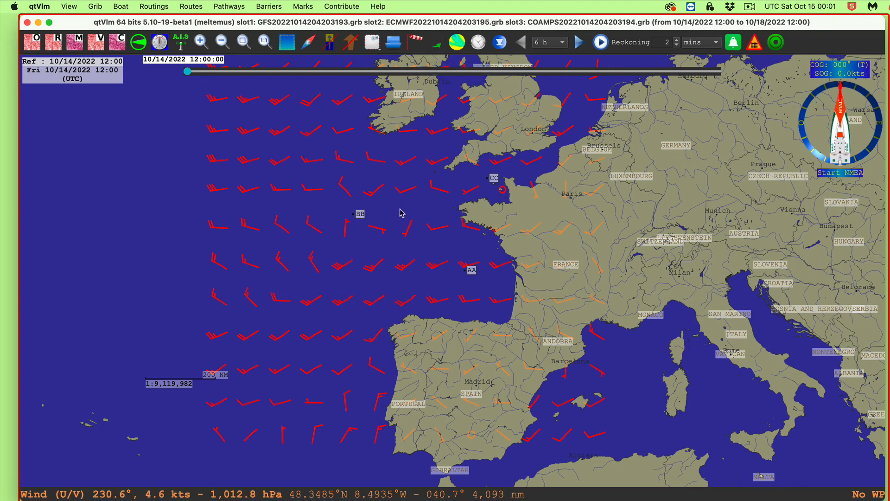
Step: Turn the isobars off and back on for the slot 2 grib in the Grib configuration, and close the configuration
left_click(419, 42)
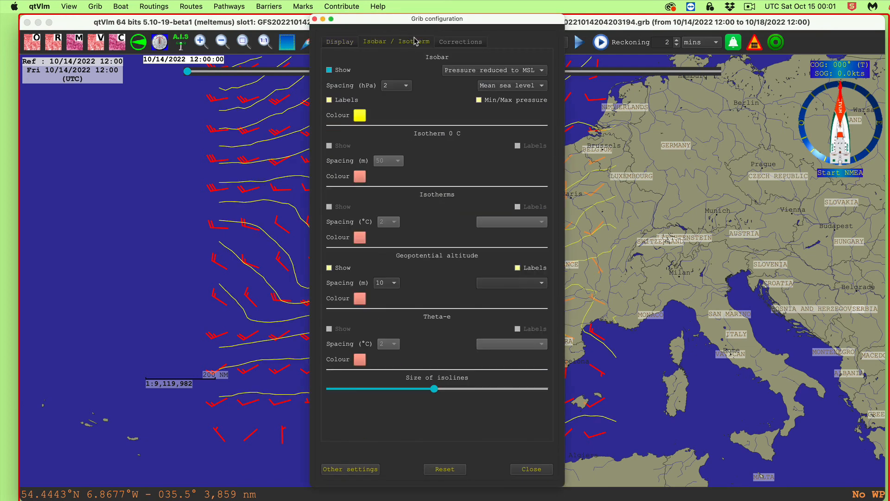
left_click(330, 71)
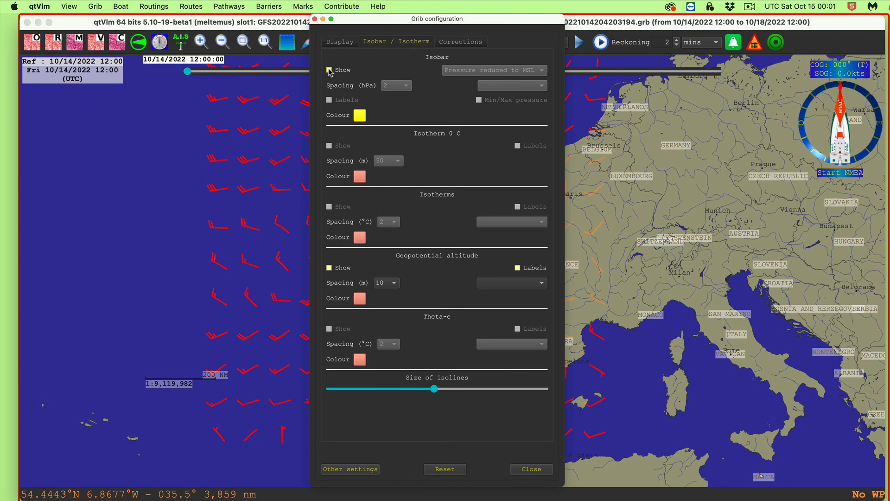
left_click(330, 70)
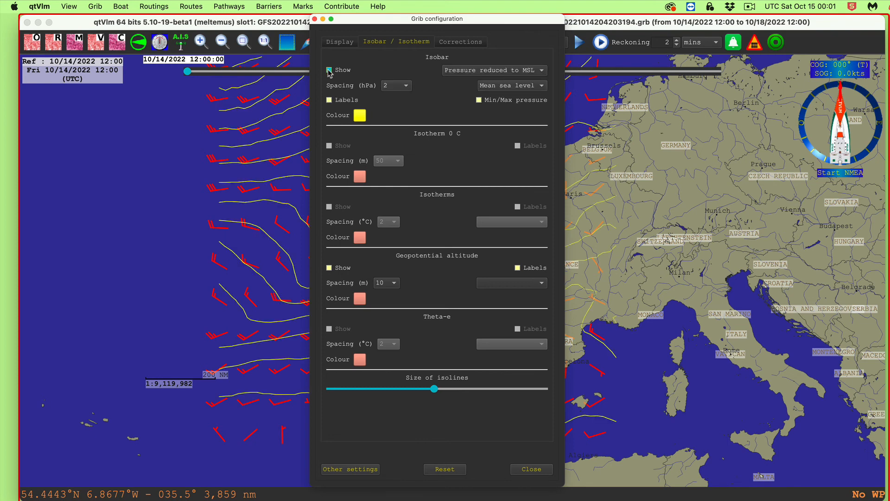
left_click(529, 469)
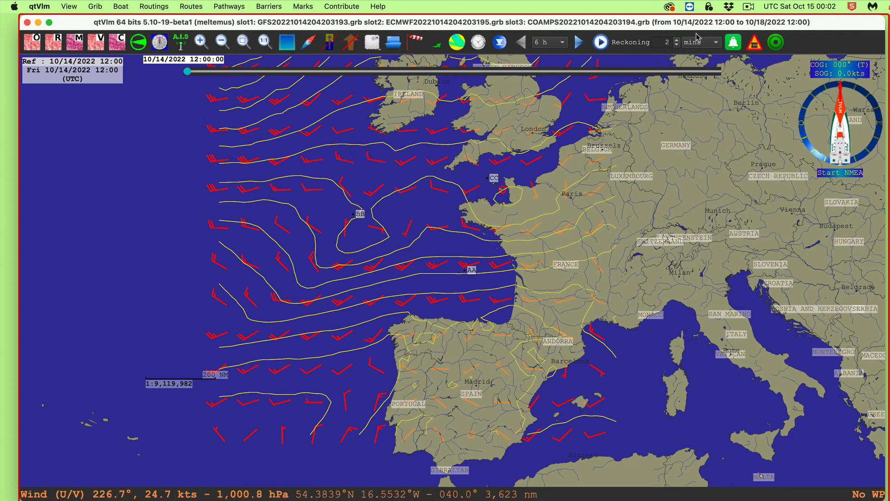
Step: Advance the ECMWF wind and isobar forecast in 6 h increments to 10/15/2022 18:00
left_click(579, 42)
left_click(579, 42)
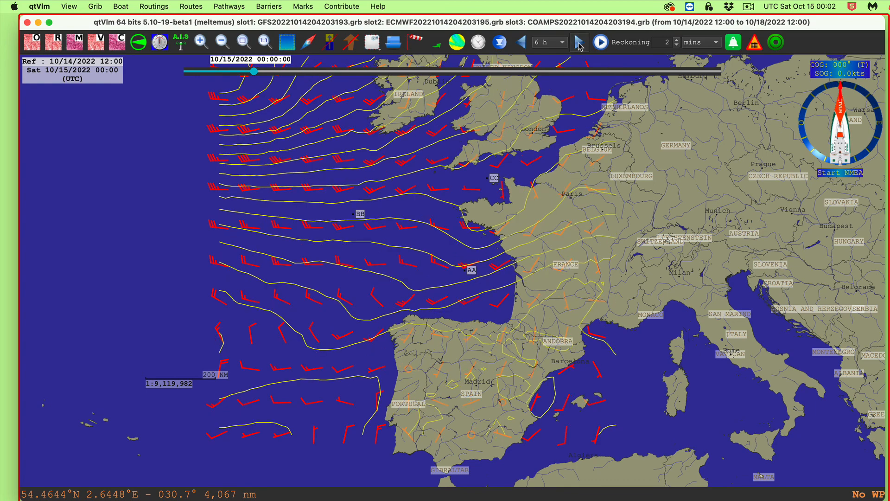
left_click(578, 43)
left_click(579, 43)
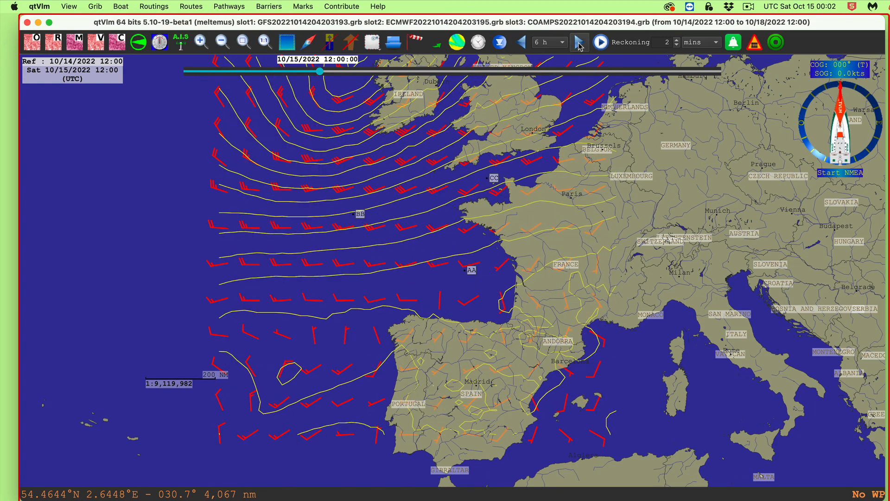
left_click(579, 42)
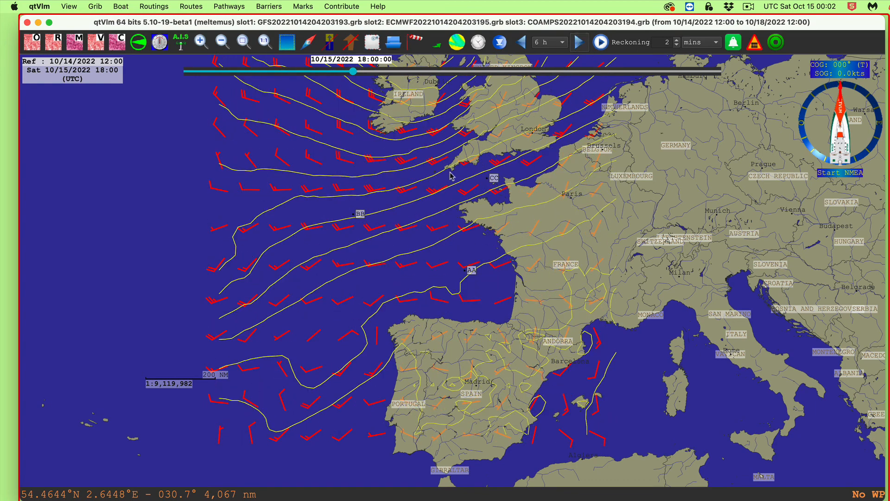